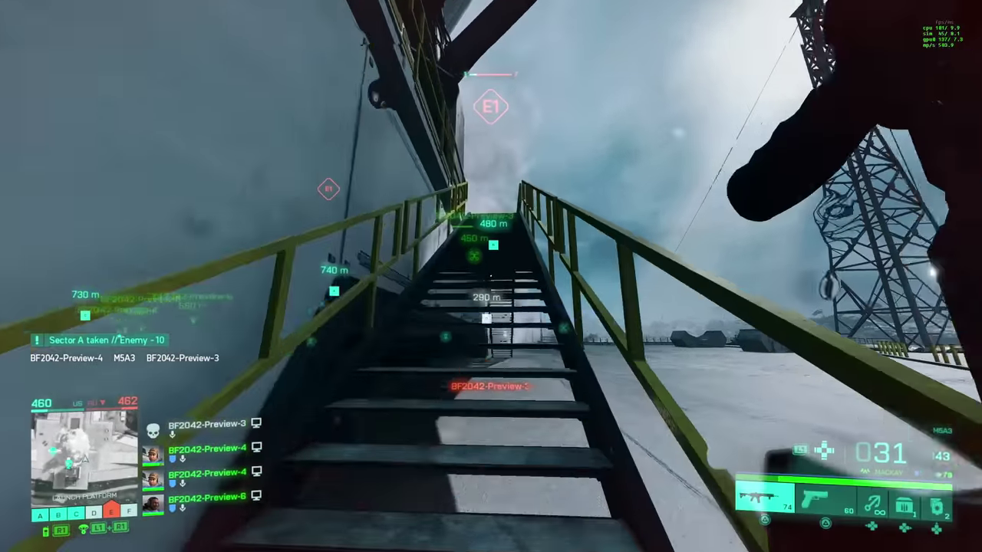
{"action": "key", "text": "w"}
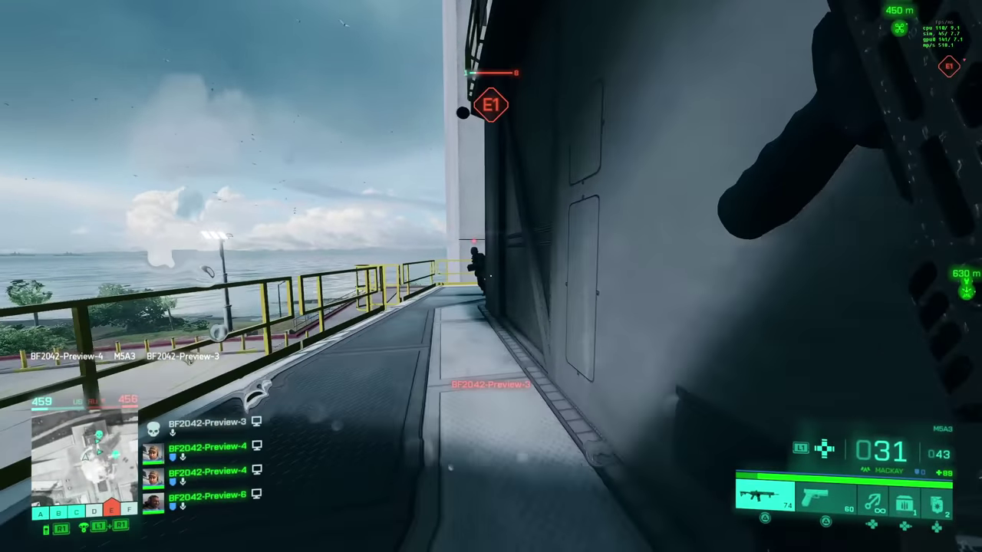
{"action": "key", "text": "w"}
{"action": "left_click", "coordinate": [491, 276]}
{"action": "left_click", "coordinate": [491, 276]}
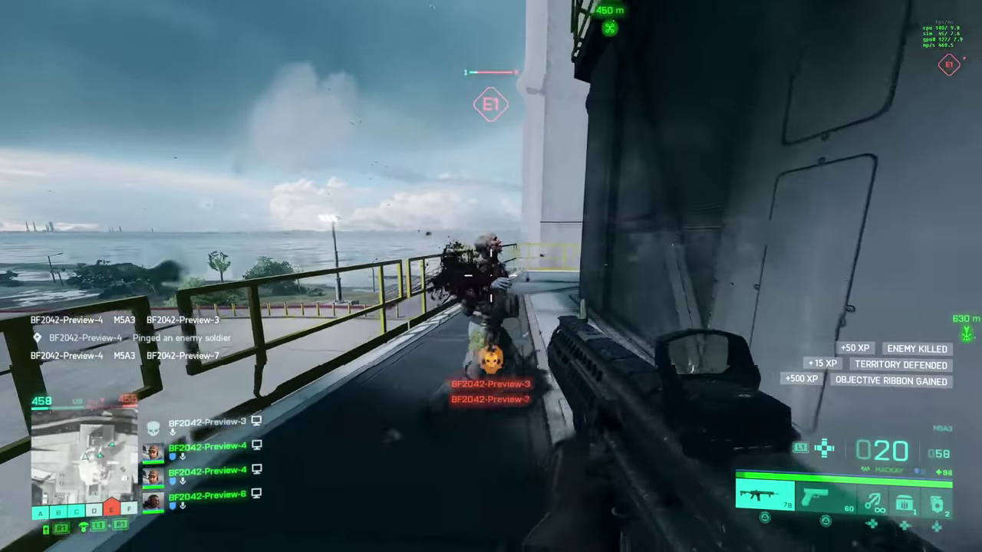
{"action": "key", "text": "w"}
{"action": "key", "text": "r"}
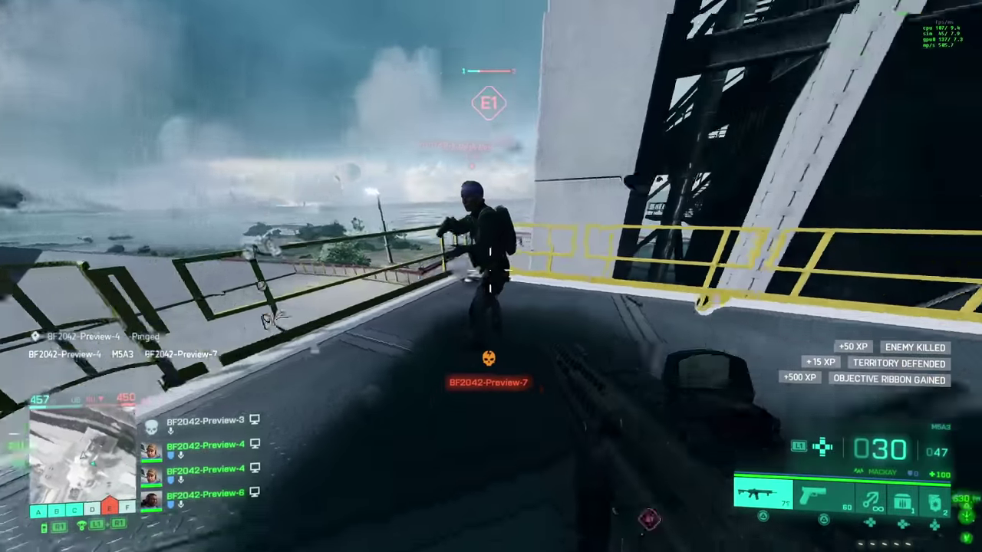
{"action": "left_click", "coordinate": [491, 276]}
{"action": "left_click", "coordinate": [491, 276]}
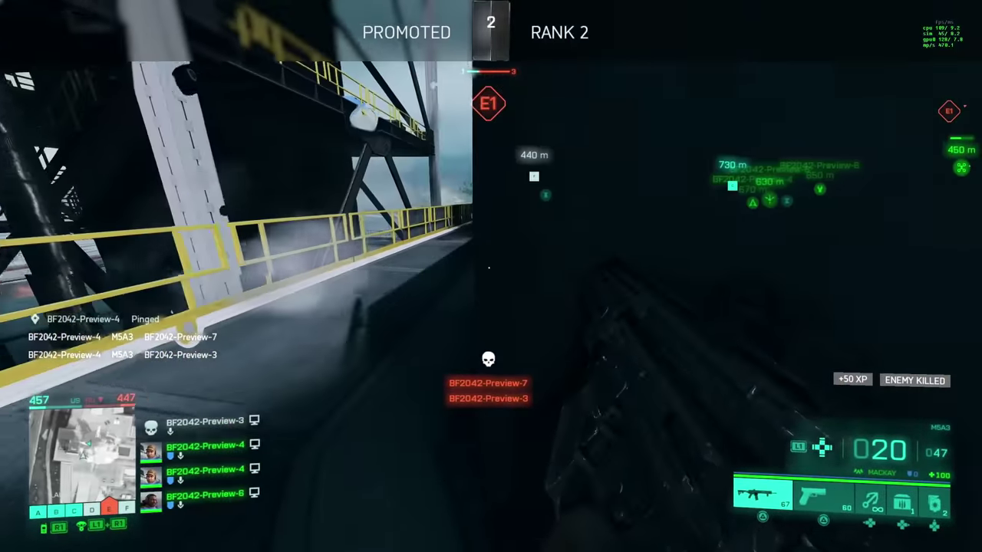
Review the vertical look inversion options and Camera Shake Amount in the General global controls.
{"action": "key", "text": "Down"}
{"action": "key", "text": "Down"}
{"action": "key", "text": "Down"}
{"action": "key", "text": "Down"}
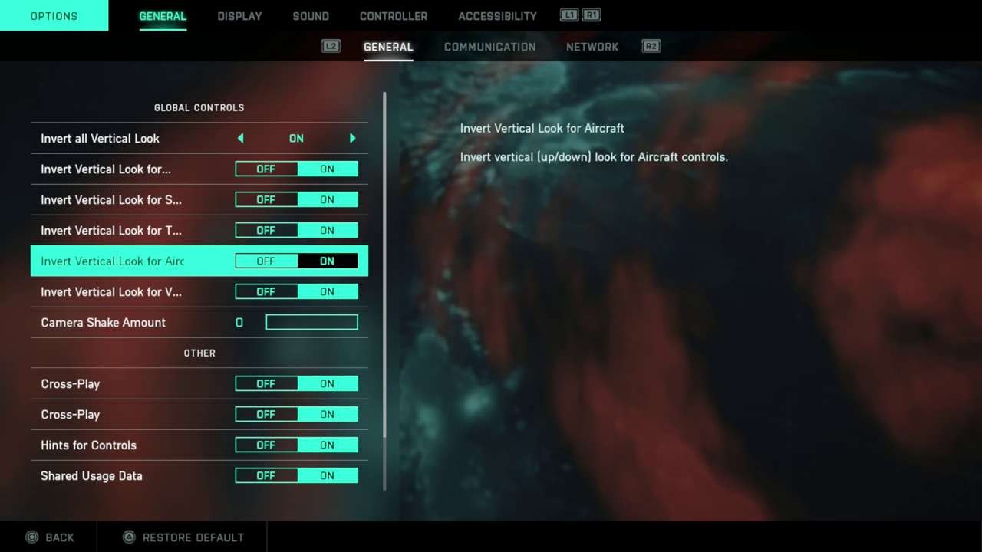
{"action": "key", "text": "Down"}
{"action": "key", "text": "Up"}
{"action": "key", "text": "Down"}
{"action": "key", "text": "Down"}
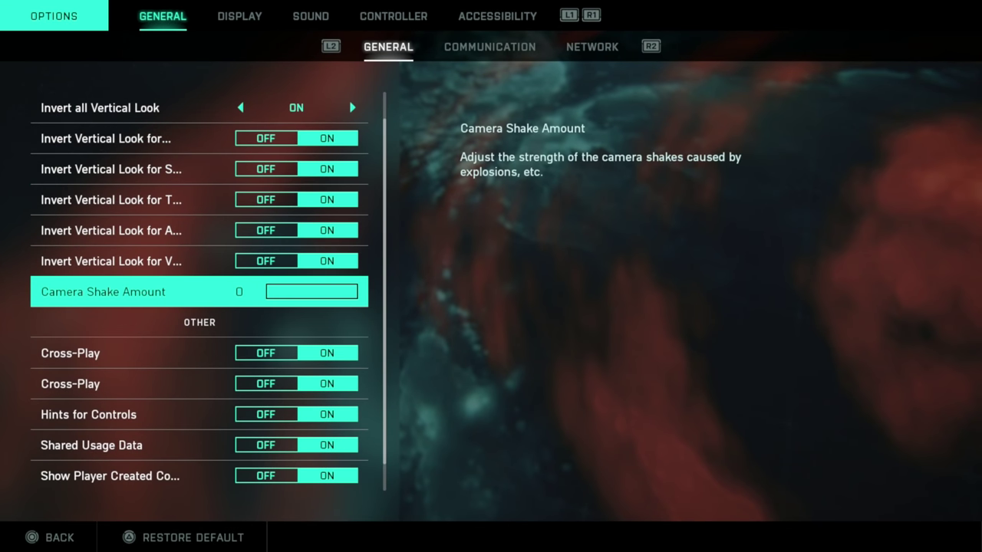
Examine the other General settings, from Cross-Play and Hints for Controls to Show Player Created Content and Allow Followers.
{"action": "key", "text": "Down"}
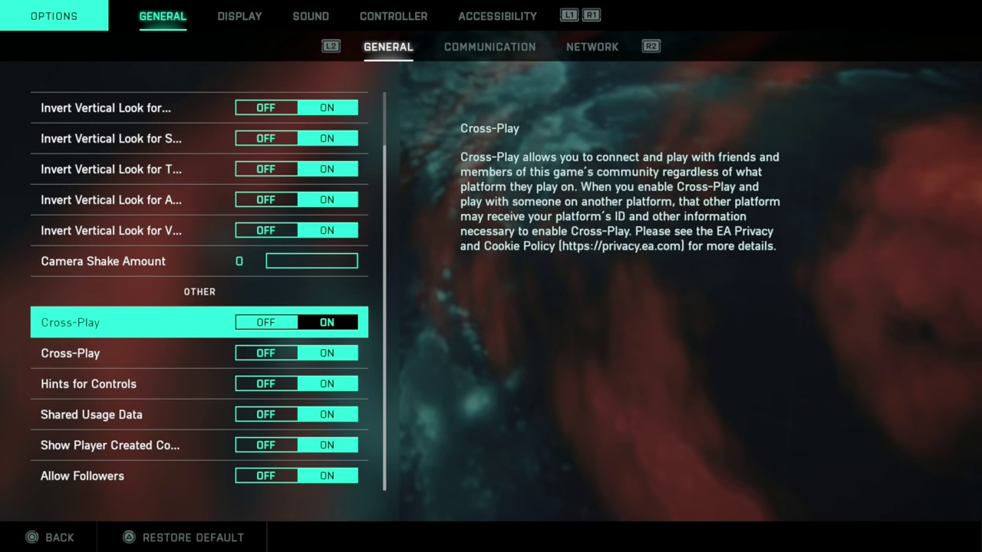
{"action": "key", "text": "Down"}
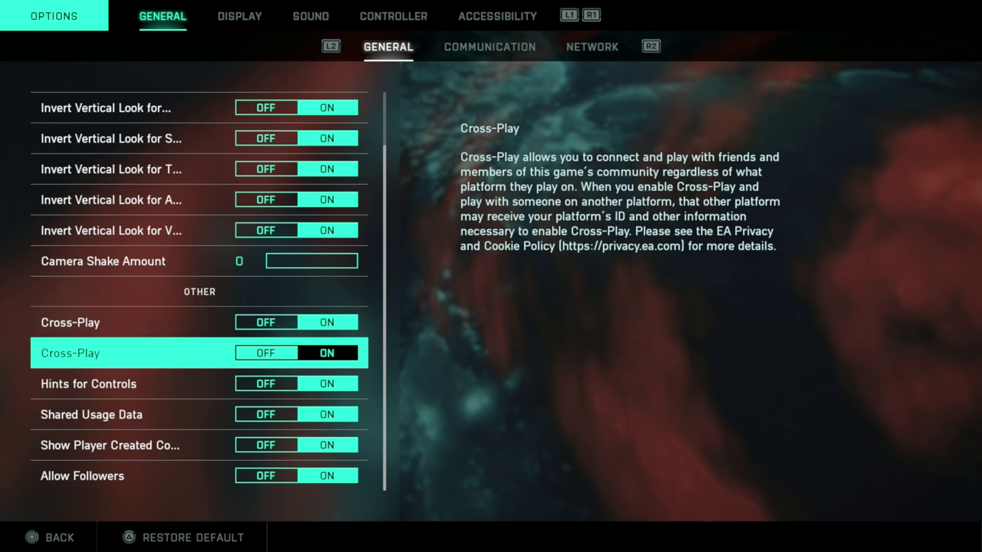
{"action": "key", "text": "Down"}
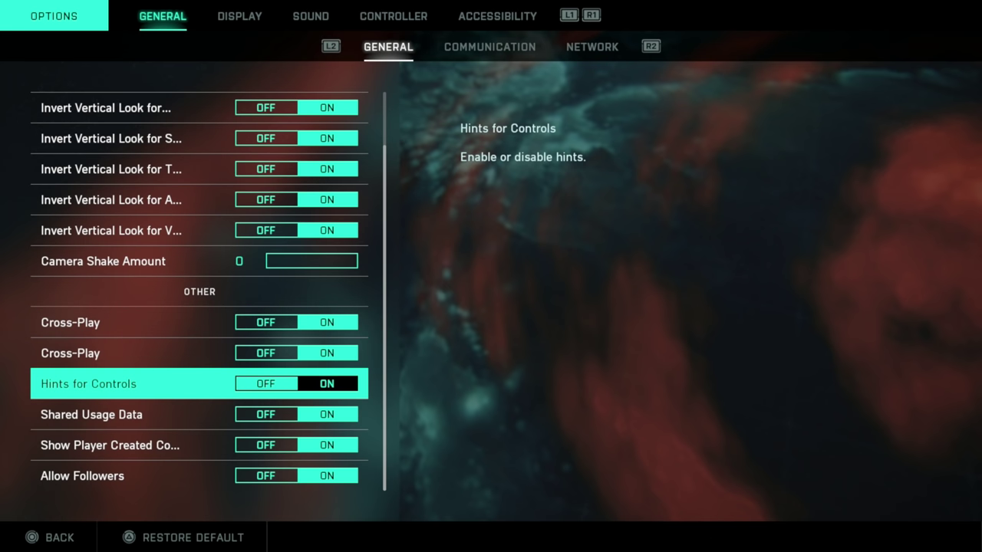
{"action": "key", "text": "Down"}
{"action": "key", "text": "Down"}
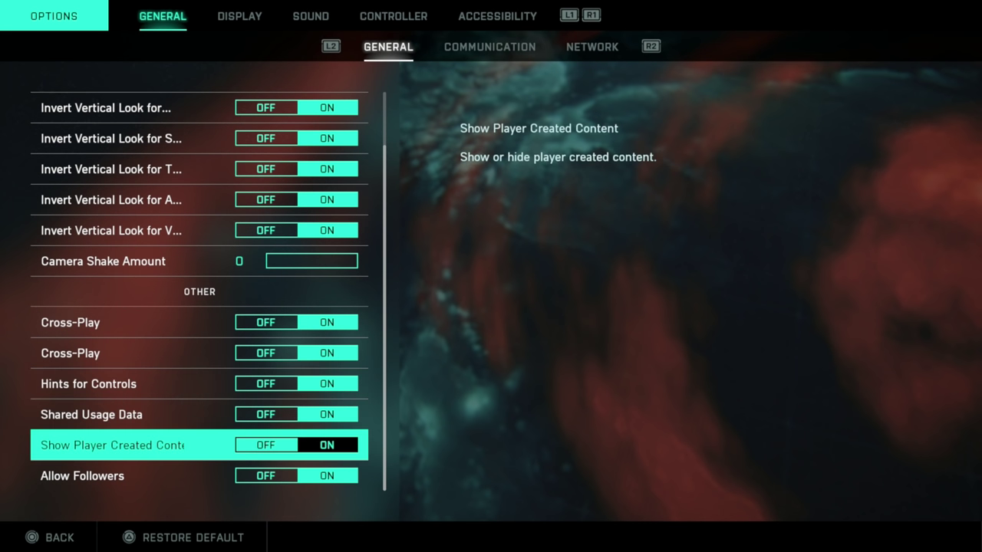
{"action": "key", "text": "Down"}
{"action": "key", "text": "Up"}
{"action": "key", "text": "Up"}
{"action": "key", "text": "Down"}
{"action": "key", "text": "Down"}
Review the Communication voice chat settings, including Lower game audio, the microphone options and Voice Chat Channel.
{"action": "key", "text": "e"}
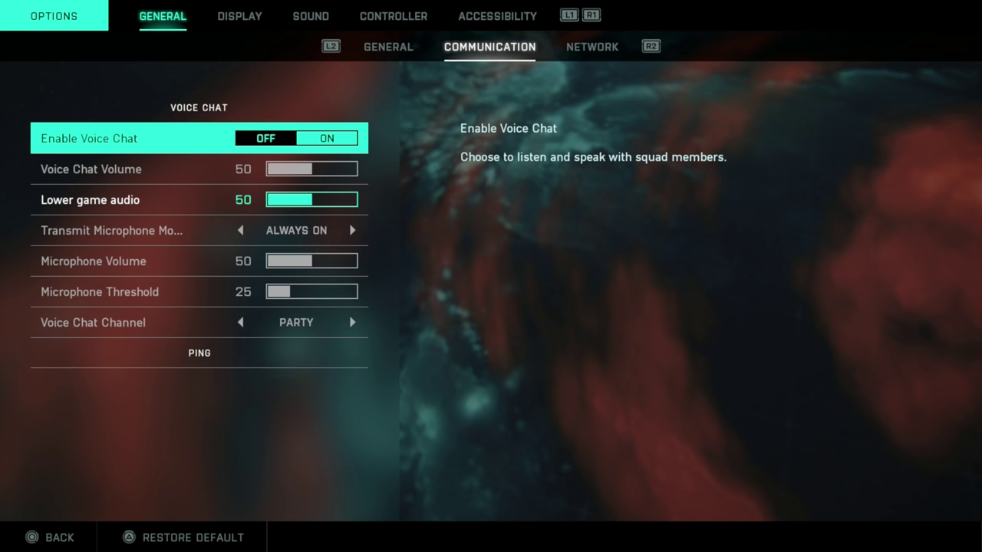
{"action": "key", "text": "Down"}
{"action": "key", "text": "Down"}
{"action": "key", "text": "Down"}
{"action": "key", "text": "Down"}
{"action": "key", "text": "Down"}
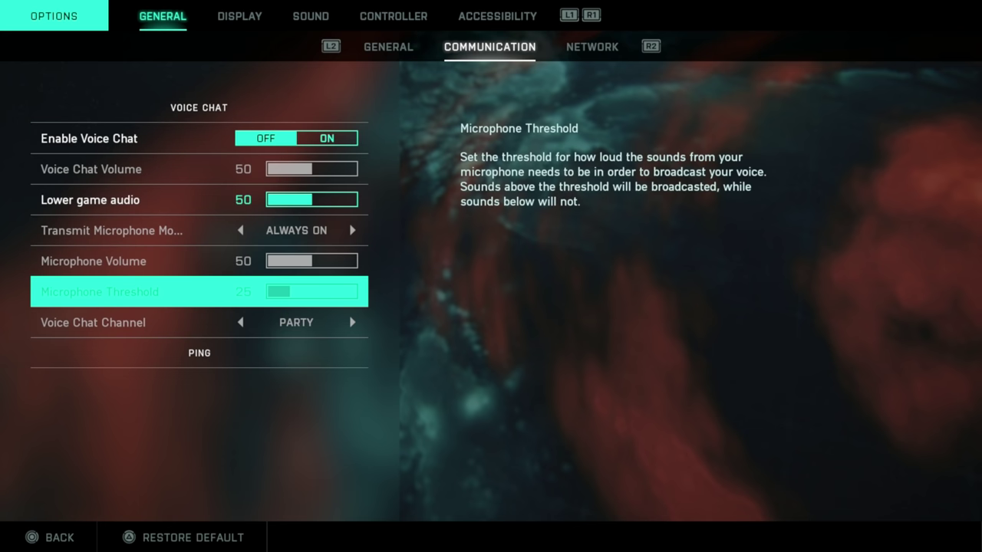
{"action": "key", "text": "Up"}
{"action": "key", "text": "Up"}
{"action": "key", "text": "Up"}
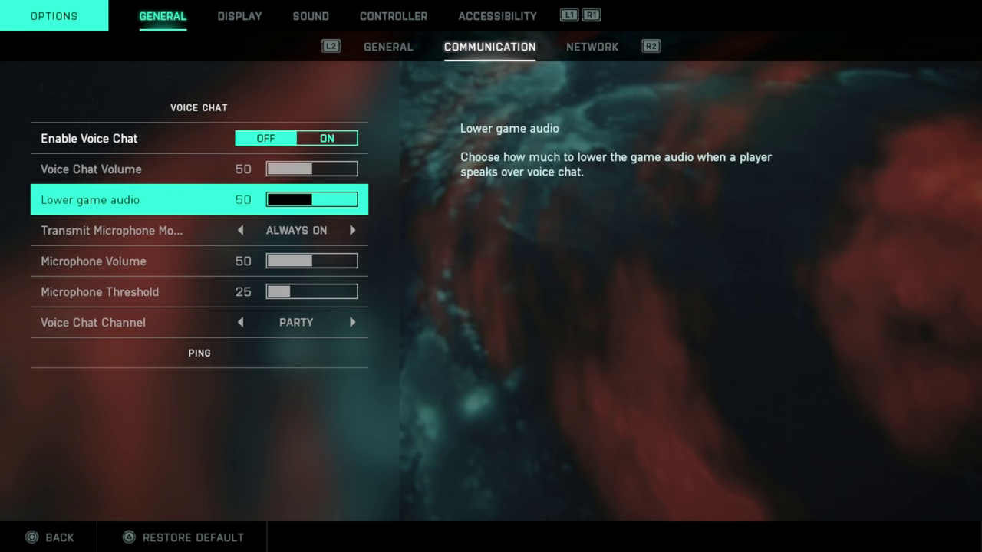
{"action": "key", "text": "Down"}
{"action": "key", "text": "Down"}
{"action": "key", "text": "Down"}
{"action": "key", "text": "Down"}
{"action": "key", "text": "Up"}
{"action": "key", "text": "Up"}
{"action": "key", "text": "Up"}
{"action": "key", "text": "Up"}
{"action": "key", "text": "Up"}
Examine the Network performance settings and the field of view options in the Display Video settings.
{"action": "key", "text": "e"}
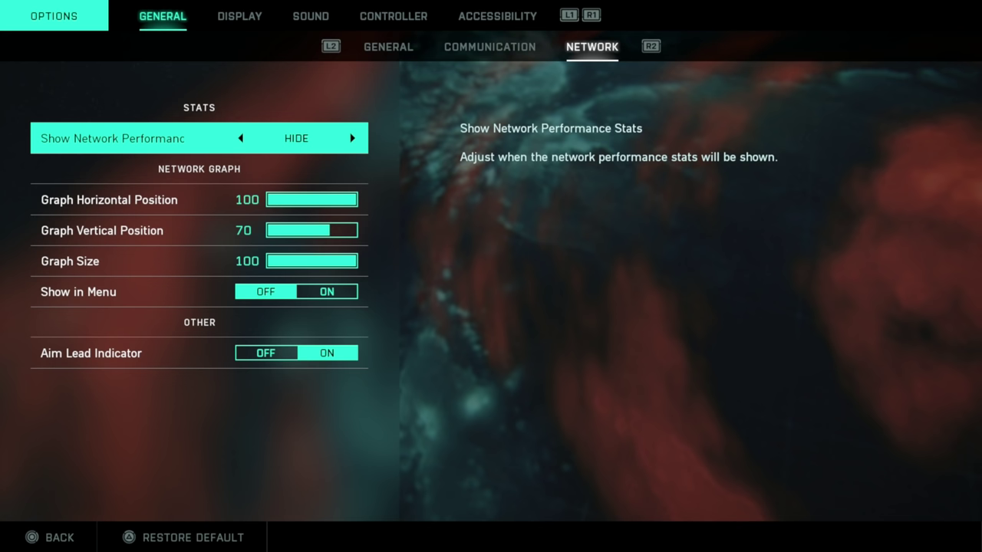
{"action": "key", "text": "e"}
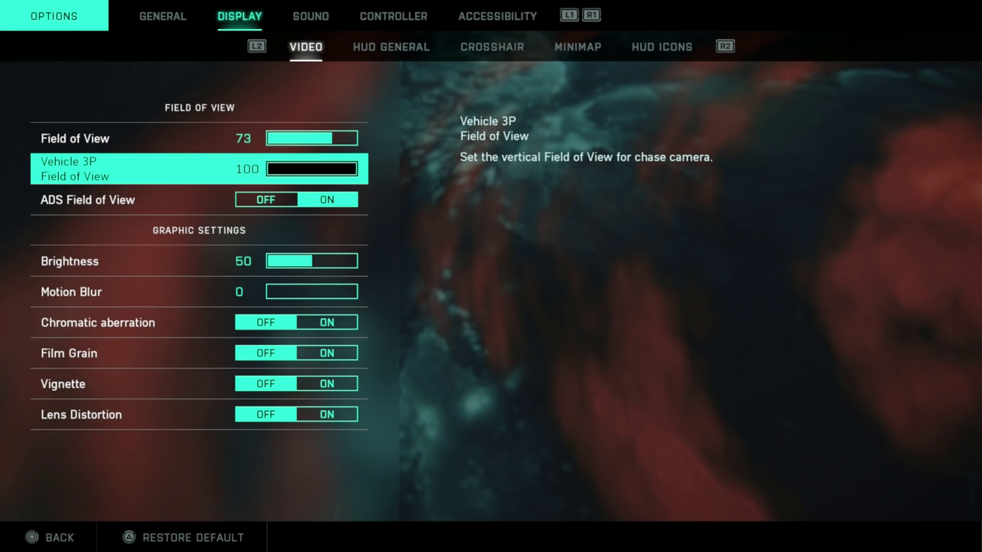
{"action": "key", "text": "Down"}
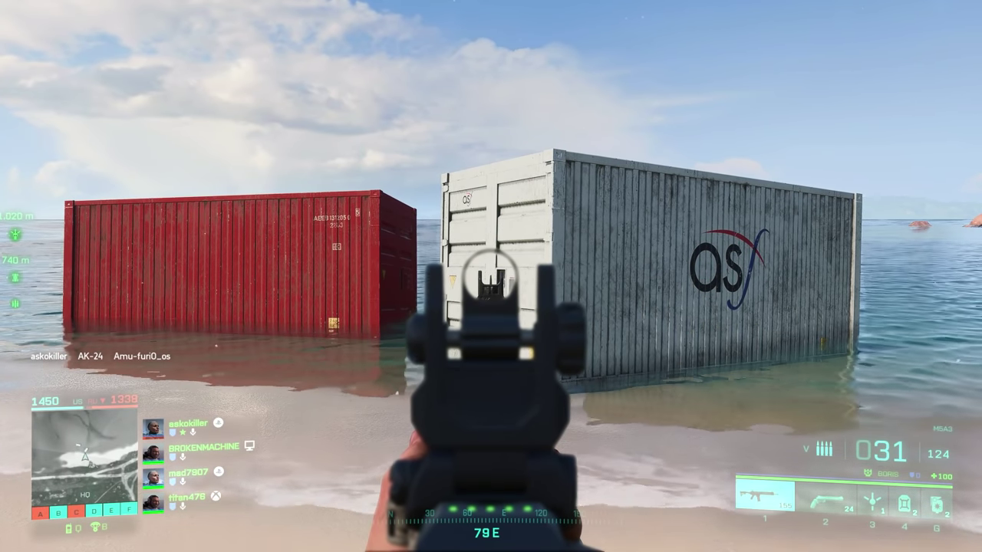
Return to the match and aim down the weapon's sights at the shipping containers to compare the ADS Field of View effect.
{"action": "right_click", "coordinate": [491, 276]}
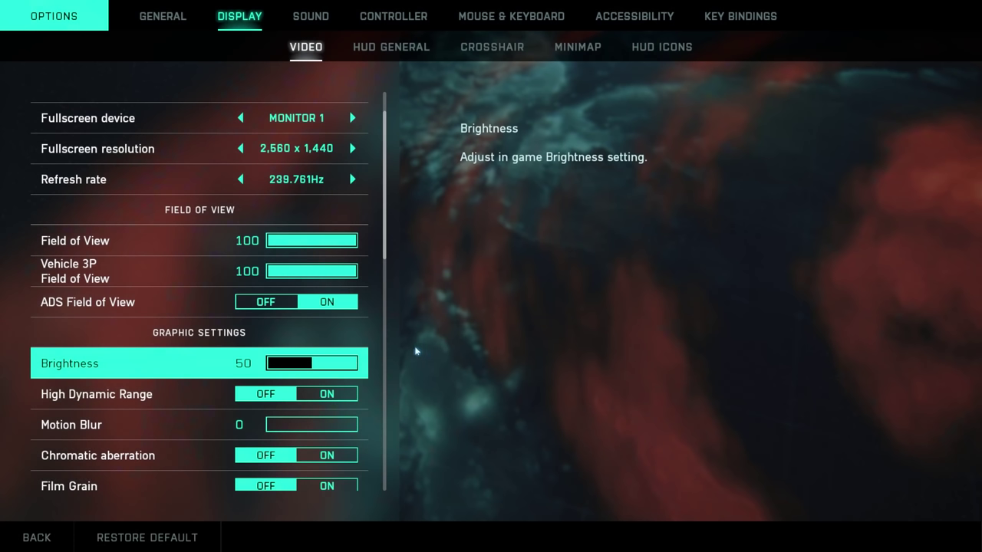
{"action": "key", "text": "Escape"}
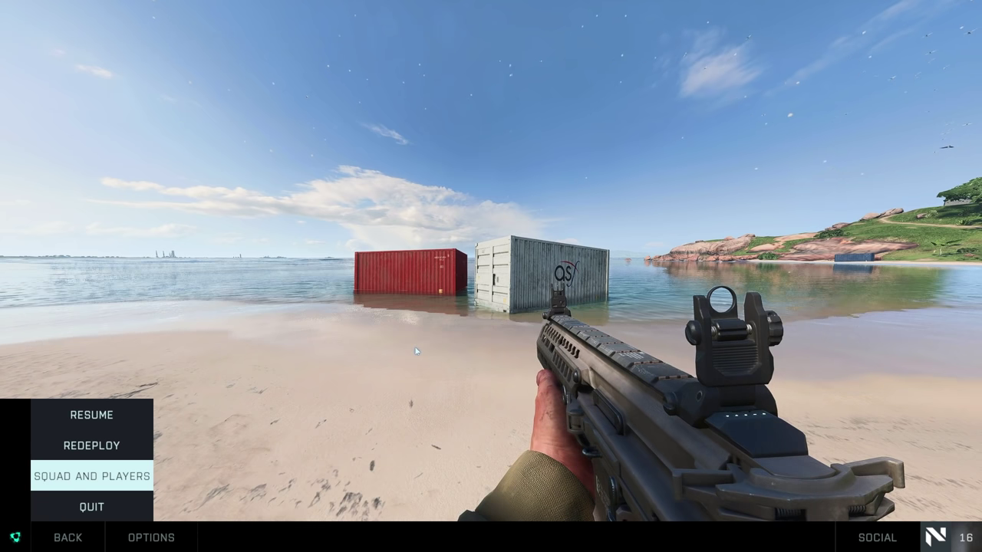
{"action": "key", "text": "Escape"}
{"action": "right_click", "coordinate": [491, 277]}
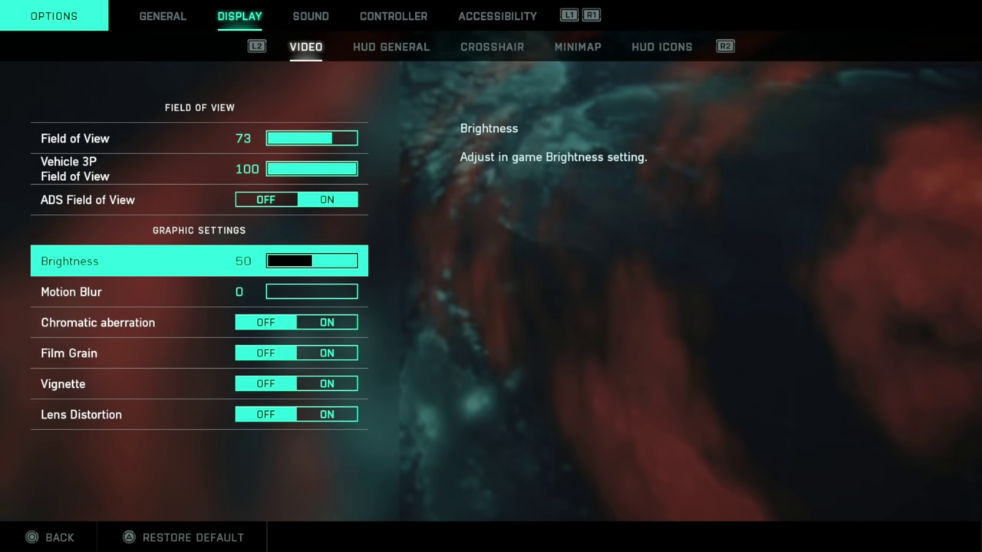
Review the Video graphic settings from Brightness and Motion Blur through Film Grain and Vignette to Lens Distortion.
{"action": "key", "text": "Down"}
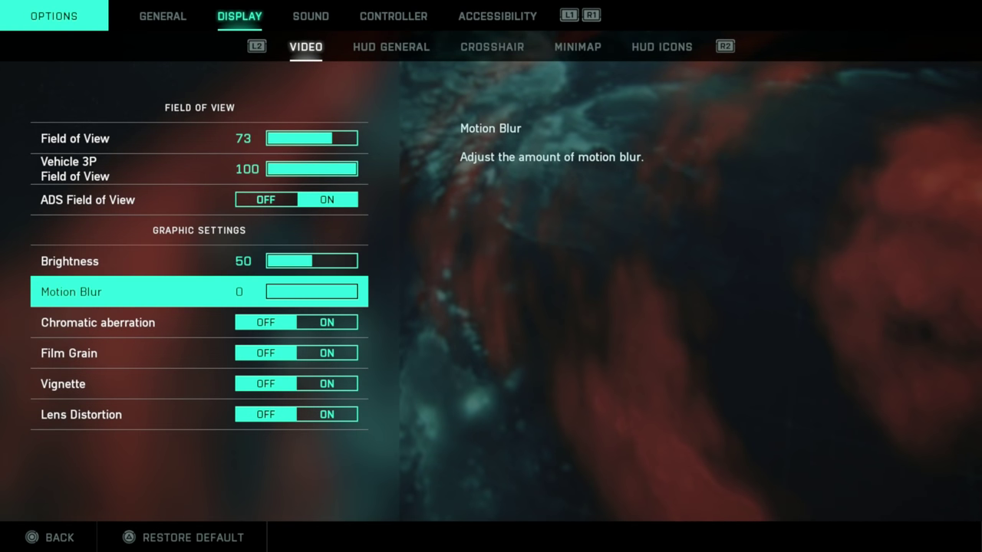
{"action": "key", "text": "Down"}
{"action": "key", "text": "Down"}
{"action": "key", "text": "Down"}
{"action": "key", "text": "Down"}
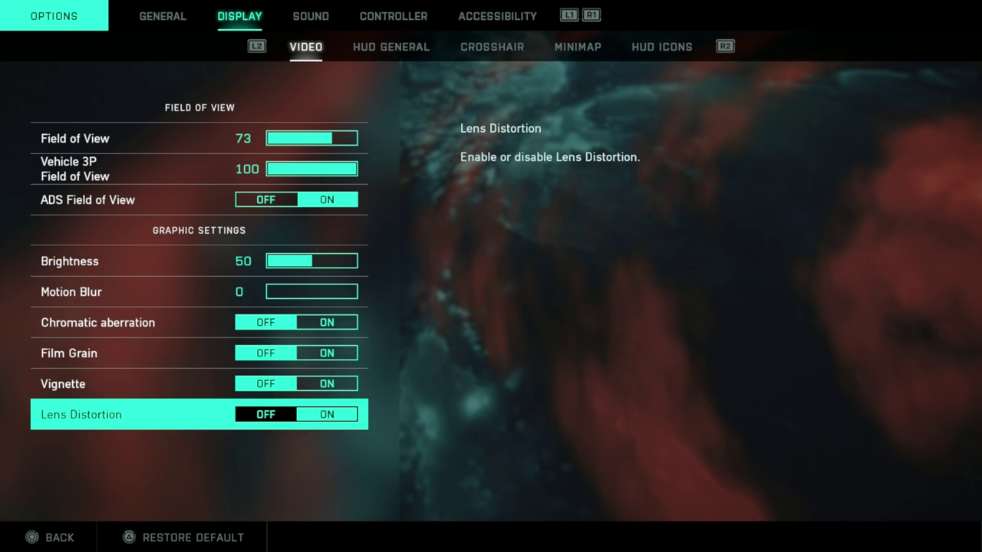
Examine the HUD General settings, from Show HUD and Colorblind through the awards and message options to the kill log filter.
{"action": "key", "text": "e"}
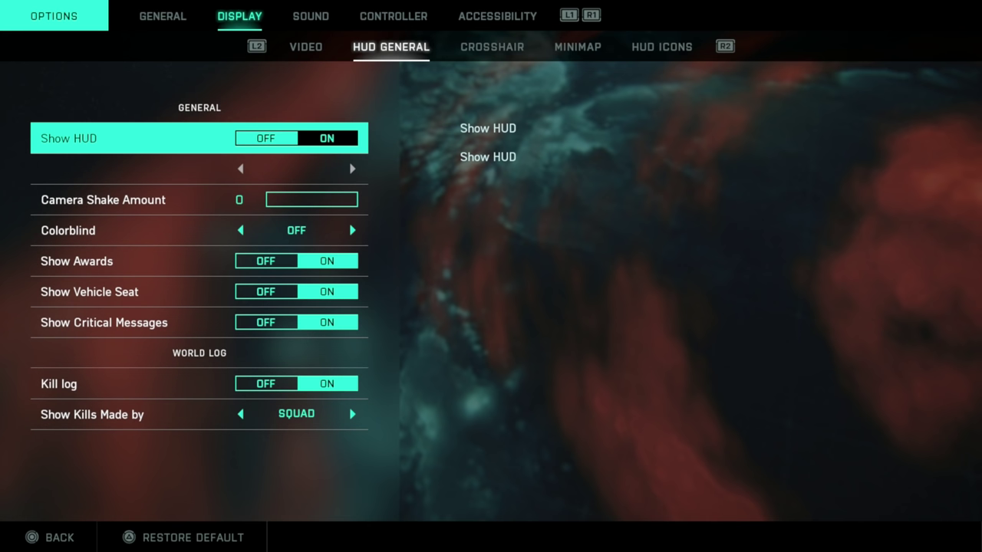
{"action": "key", "text": "Down"}
{"action": "key", "text": "Down"}
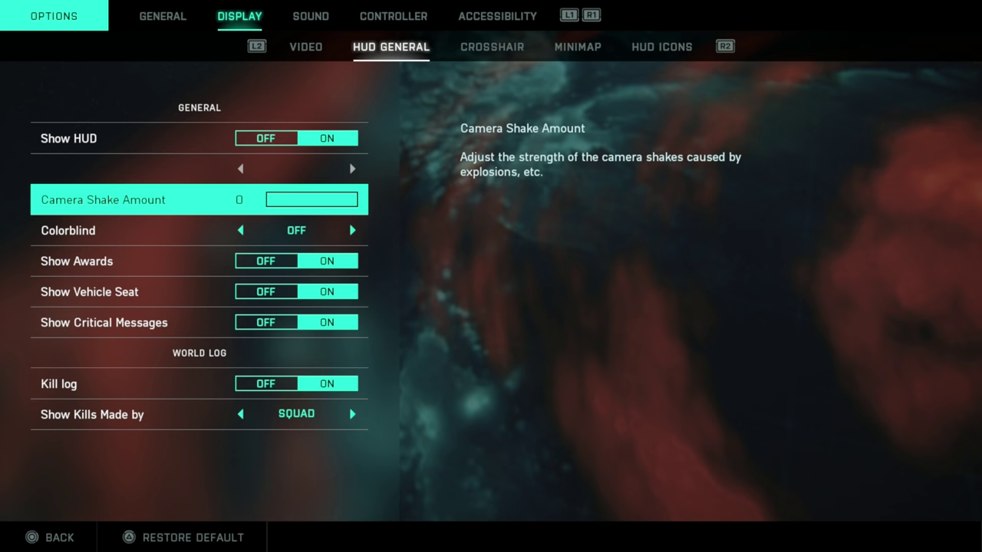
{"action": "key", "text": "Down"}
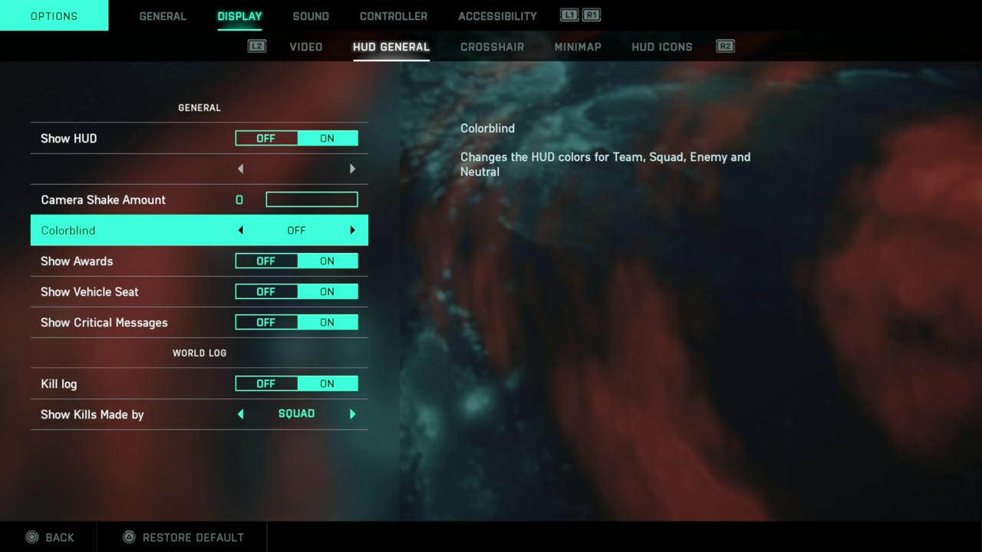
{"action": "key", "text": "Down"}
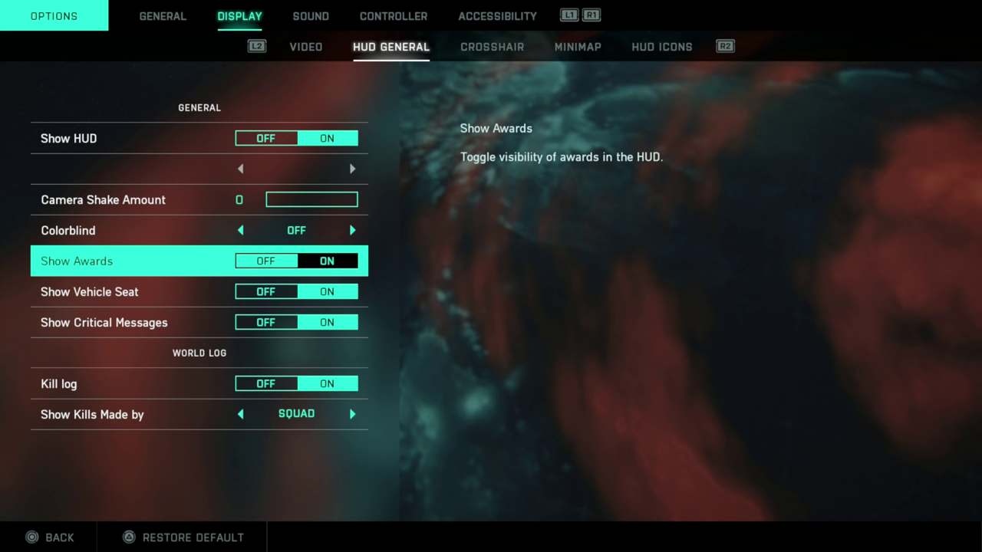
{"action": "key", "text": "Down"}
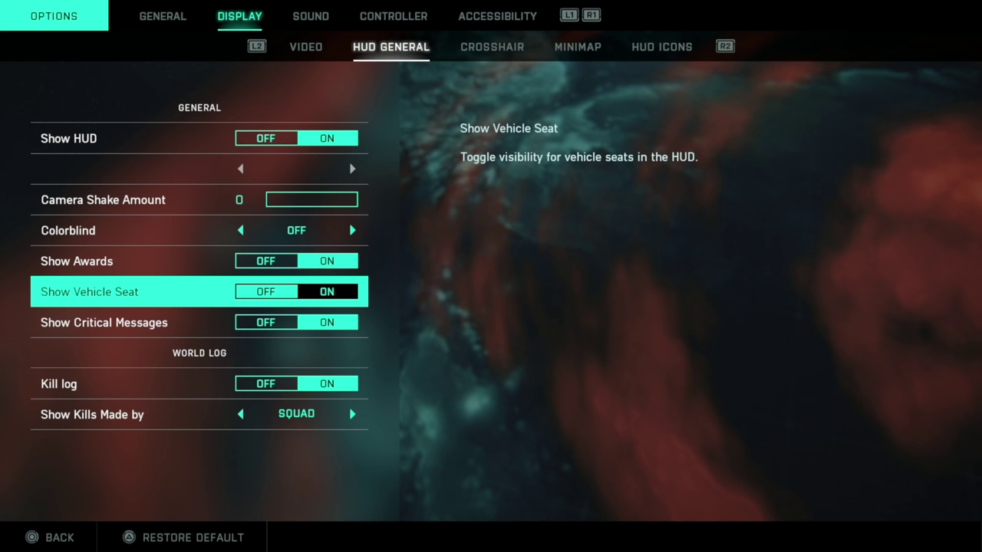
{"action": "key", "text": "Down"}
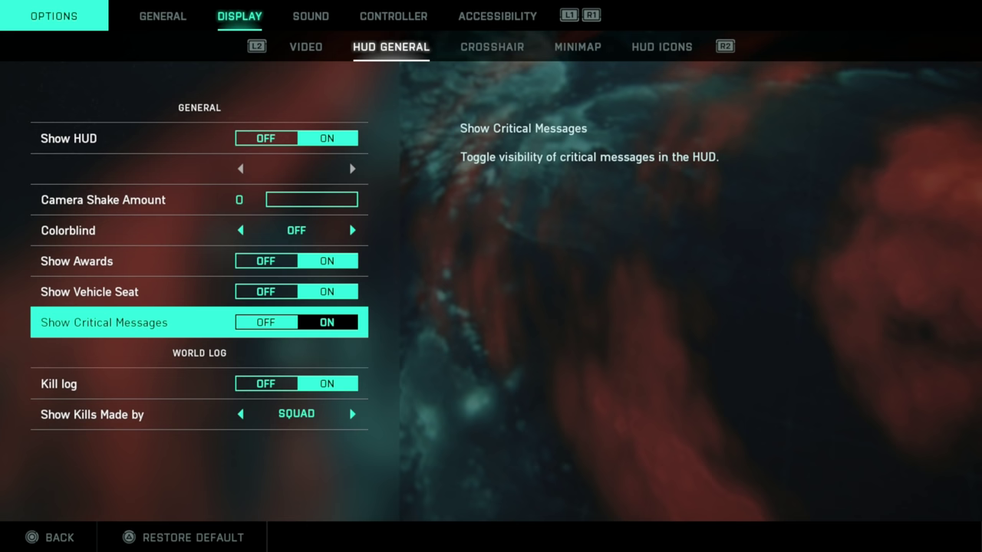
{"action": "key", "text": "Down"}
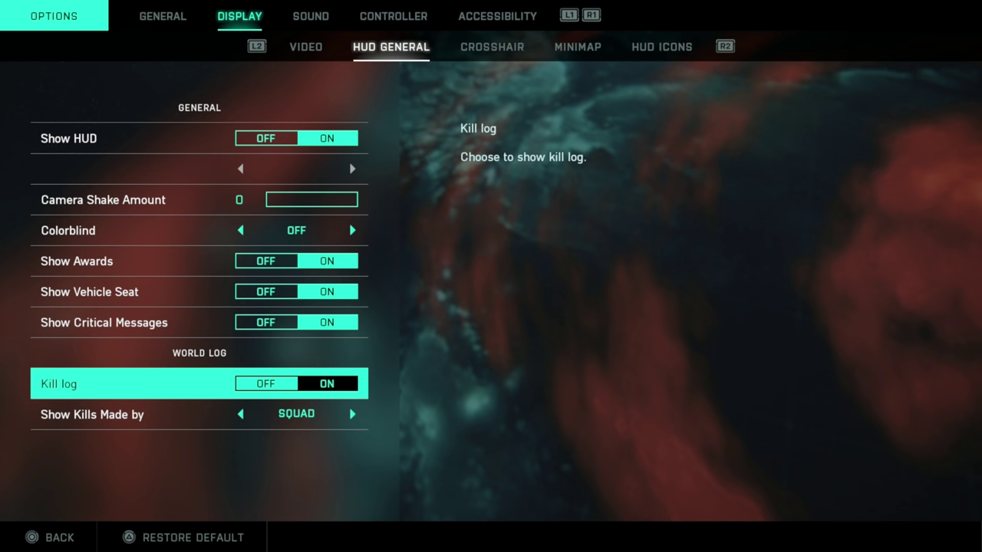
{"action": "key", "text": "Down"}
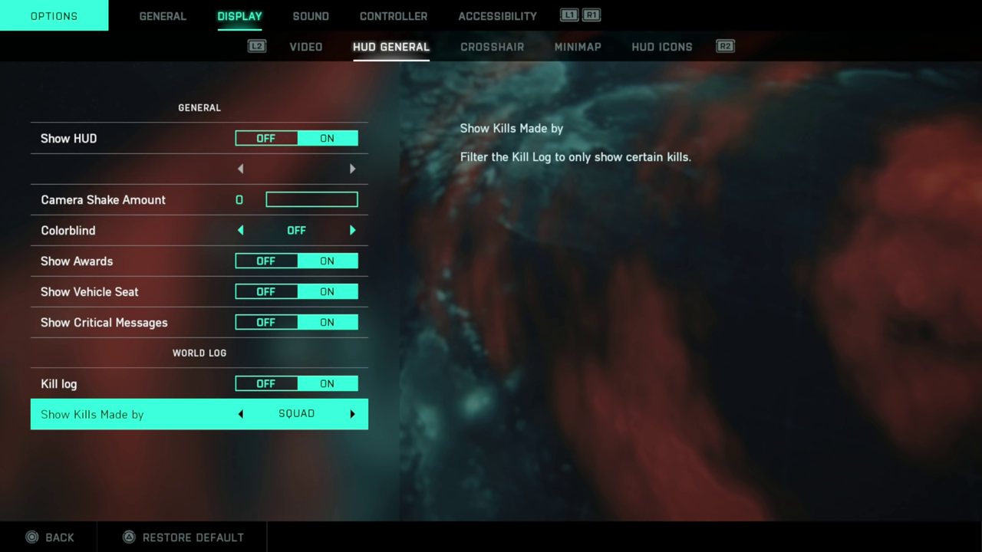
Review the Crosshair settings for opacity, thickness and color, along with the hit indicator's opacity and color.
{"action": "key", "text": "e"}
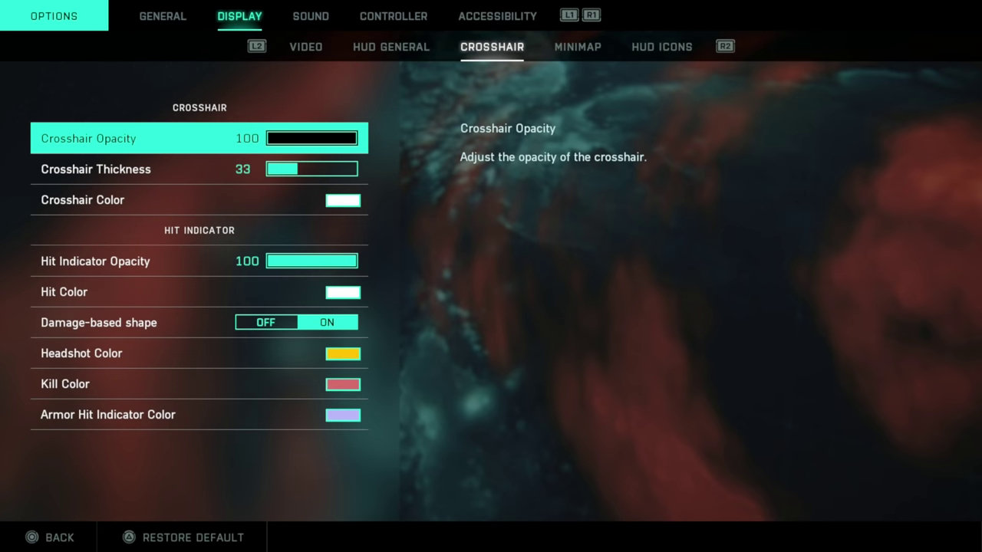
{"action": "key", "text": "Down"}
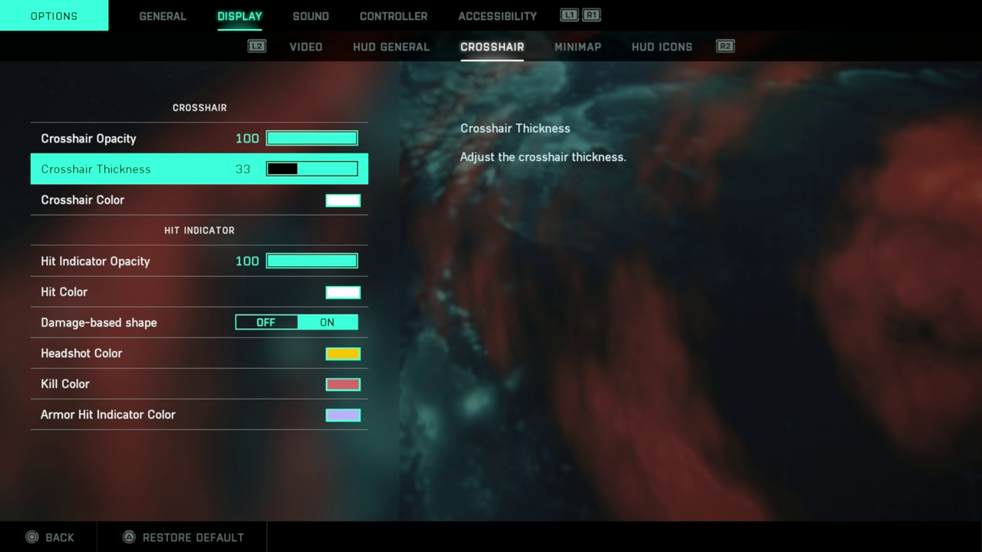
{"action": "key", "text": "Down"}
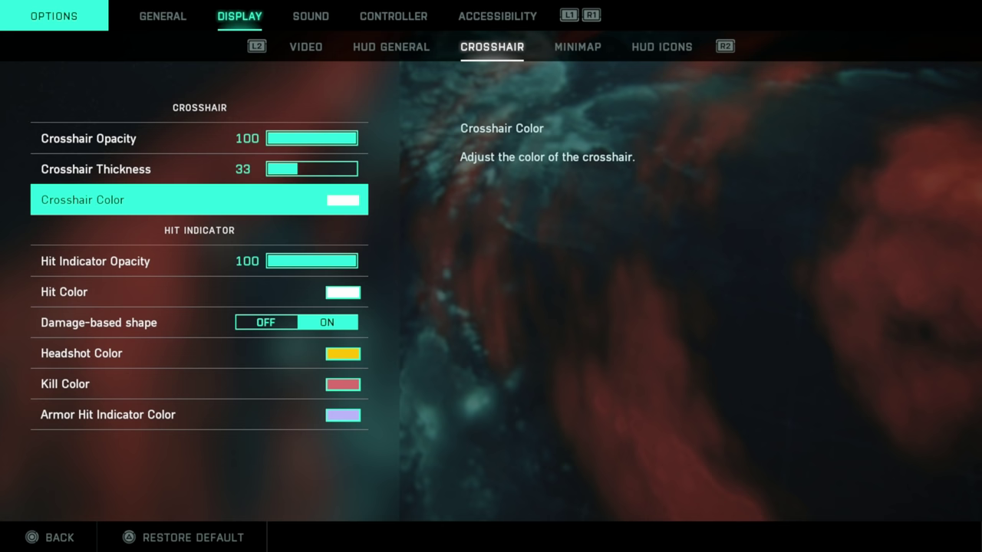
{"action": "key", "text": "Down"}
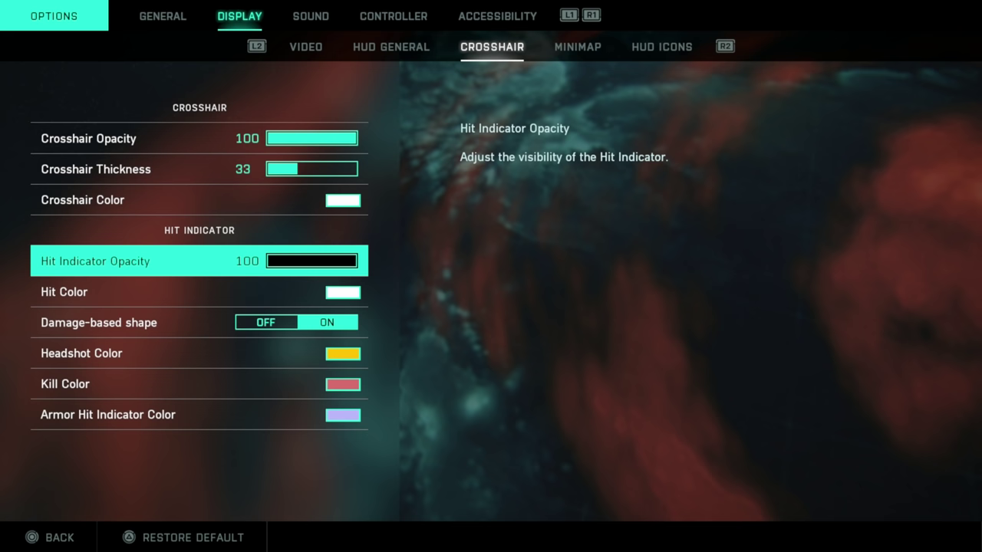
{"action": "key", "text": "Down"}
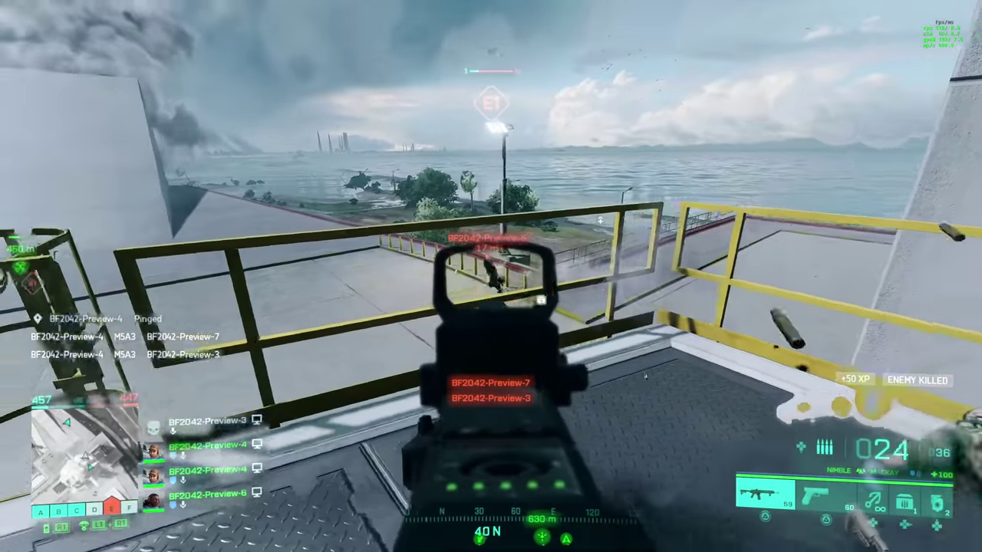
{"action": "left_click_drag", "start_coordinate": [491, 276], "coordinate": [491, 276]}
{"action": "key", "text": "r"}
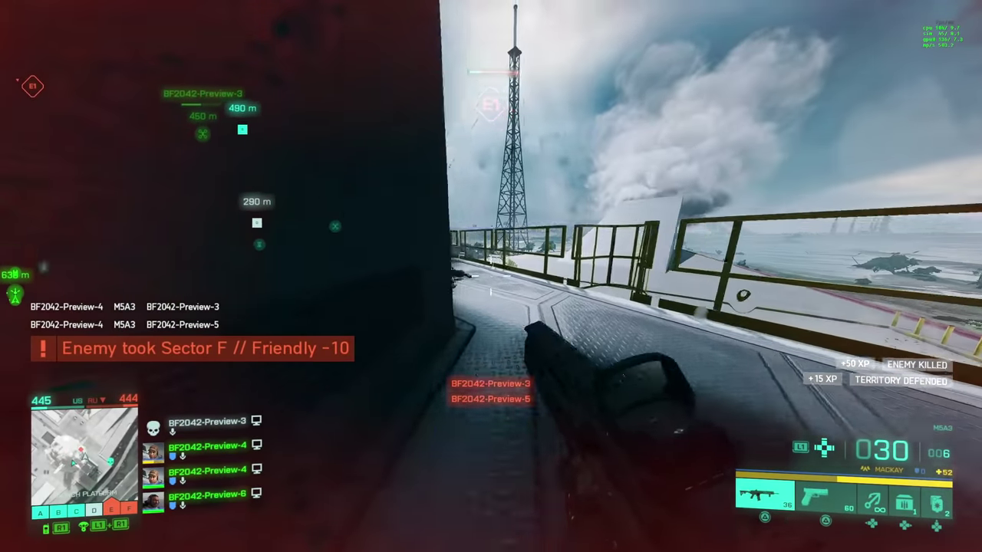
Defend the platform walkway near objective E1, reloading the M5A3 and firing on the attacking enemies.
{"action": "left_click_drag", "start_coordinate": [491, 277], "coordinate": [490, 276]}
{"action": "key", "text": "r"}
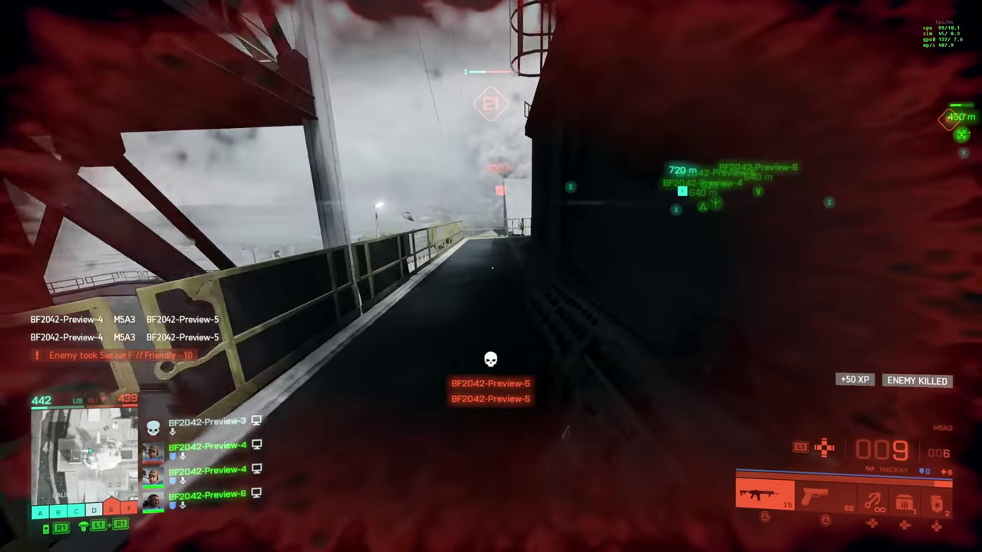
{"action": "key", "text": "w"}
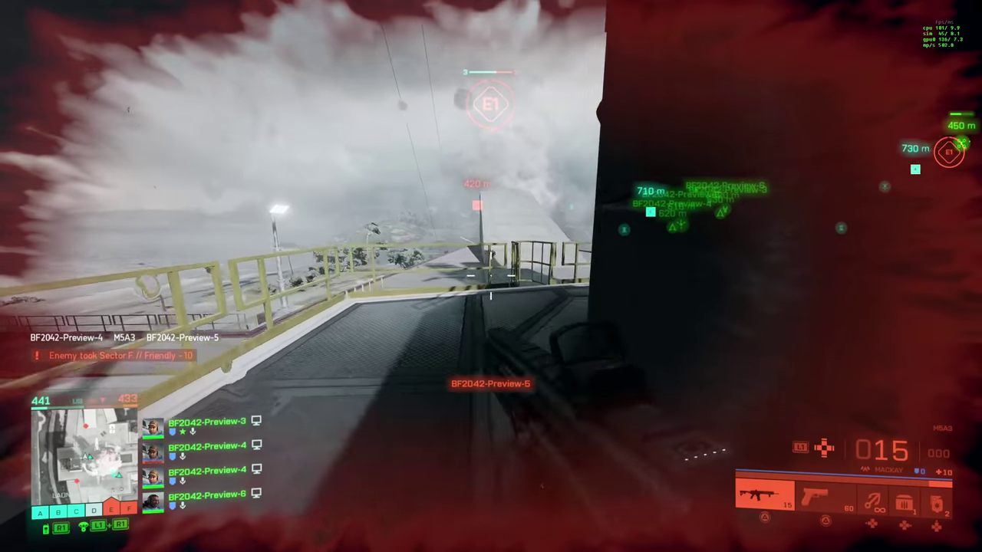
{"action": "right_click", "coordinate": [491, 276]}
{"action": "left_click_drag", "start_coordinate": [491, 276], "coordinate": [491, 276]}
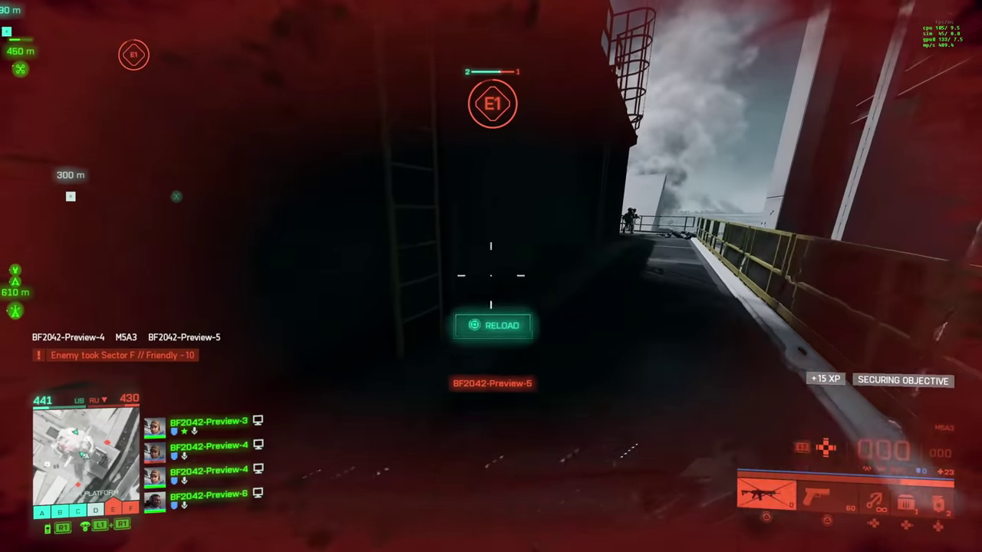
Deploy the crate gadget beside the wall ladder and advance along the platform walkway at objective E1.
{"action": "key", "text": "4"}
{"action": "left_click", "coordinate": [490, 276]}
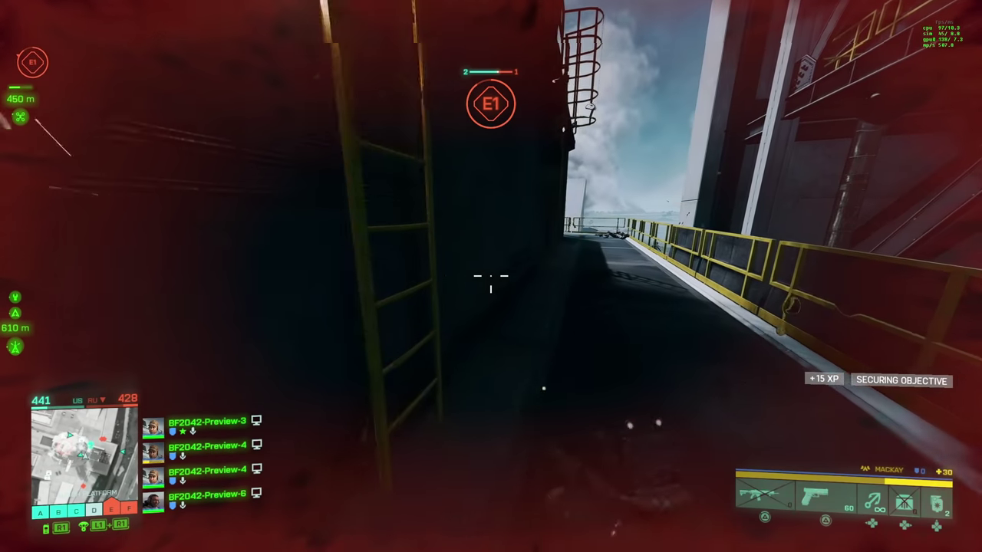
{"action": "key", "text": "w"}
{"action": "left_click_drag", "start_coordinate": [491, 277], "coordinate": [491, 276]}
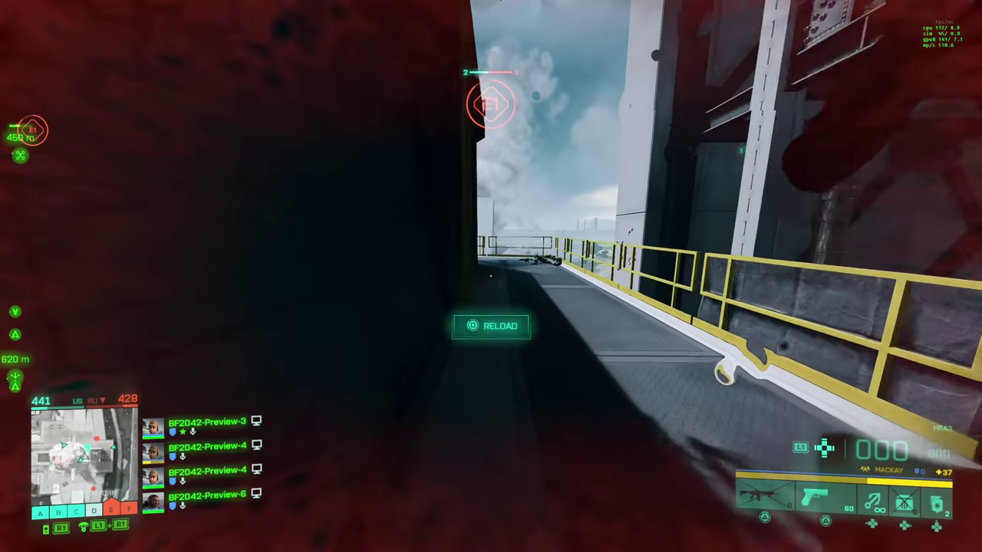
{"action": "key", "text": "w"}
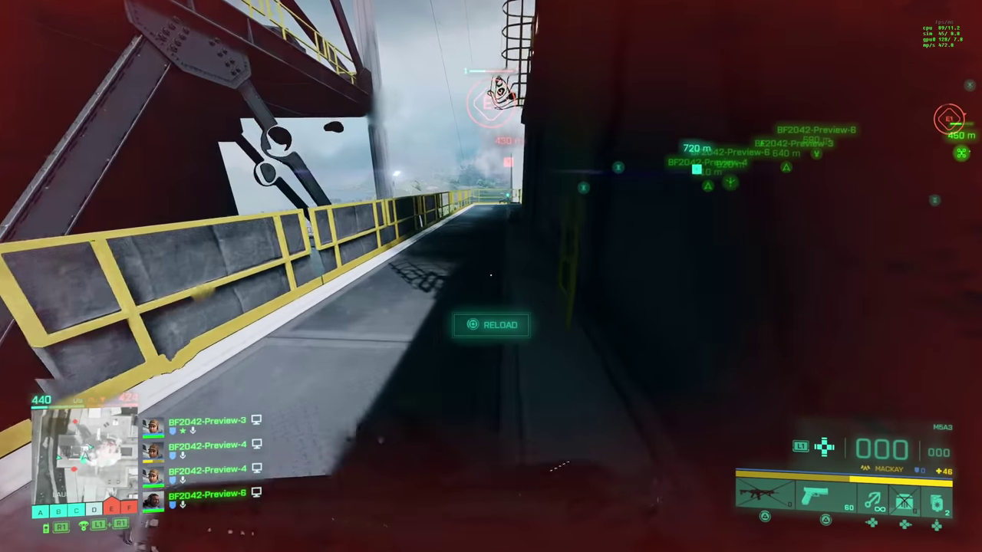
{"action": "key", "text": "w"}
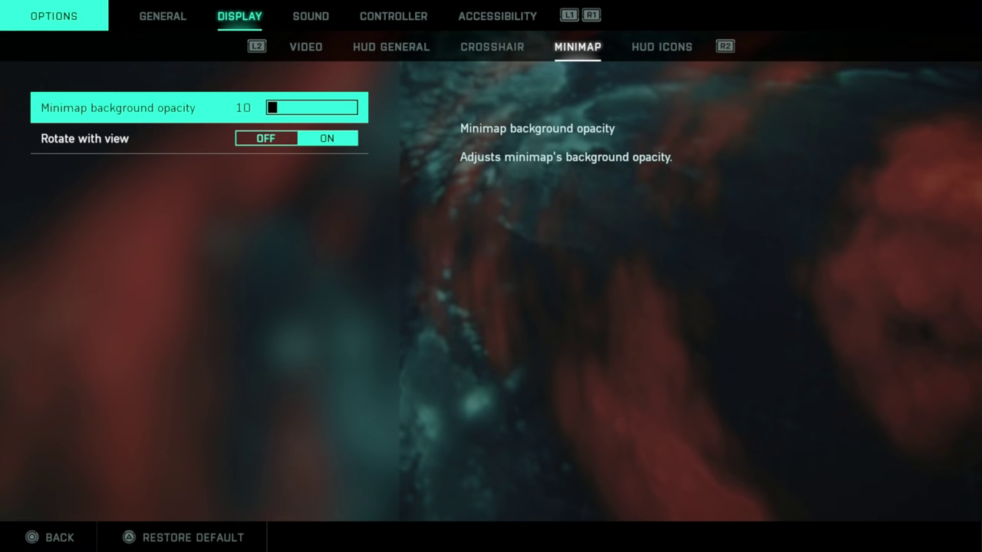
Review the minimap's background opacity and Rotate with view options, along with the HUD icon opacity settings.
{"action": "key", "text": "Down"}
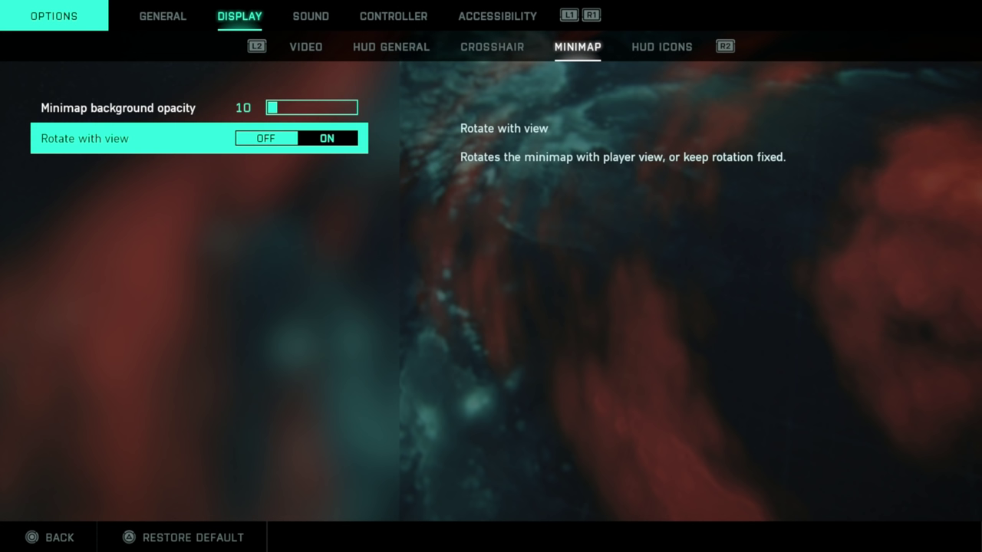
{"action": "key", "text": "e"}
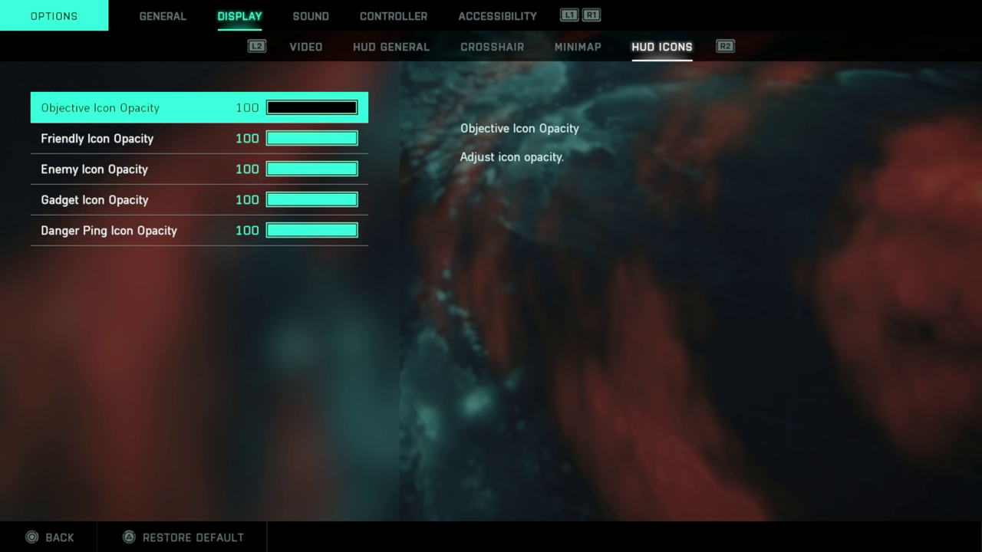
Review the Sound audio settings from Master, Music and Sound Effects Volume through In-Game Announcer Volume to Audio Mix.
{"action": "key", "text": "e"}
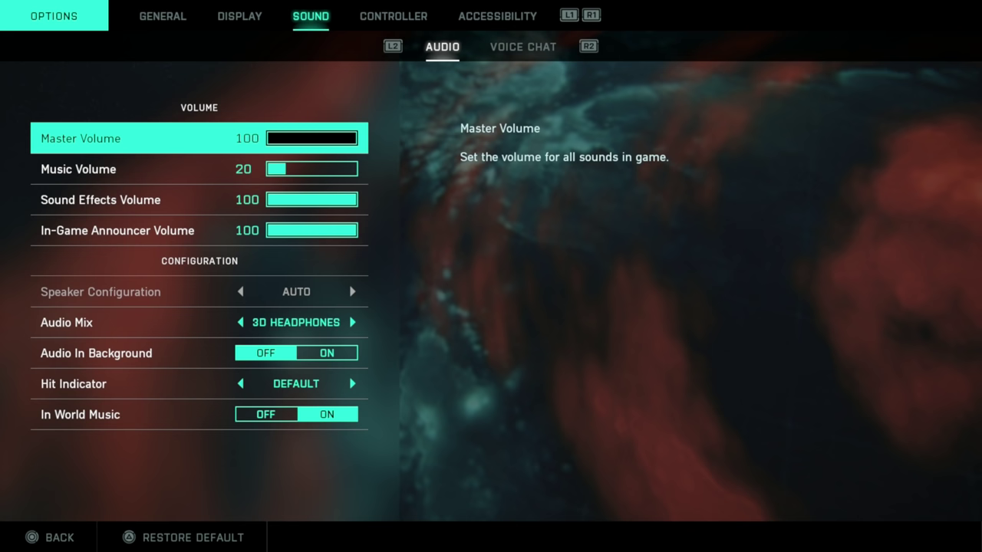
{"action": "key", "text": "Down"}
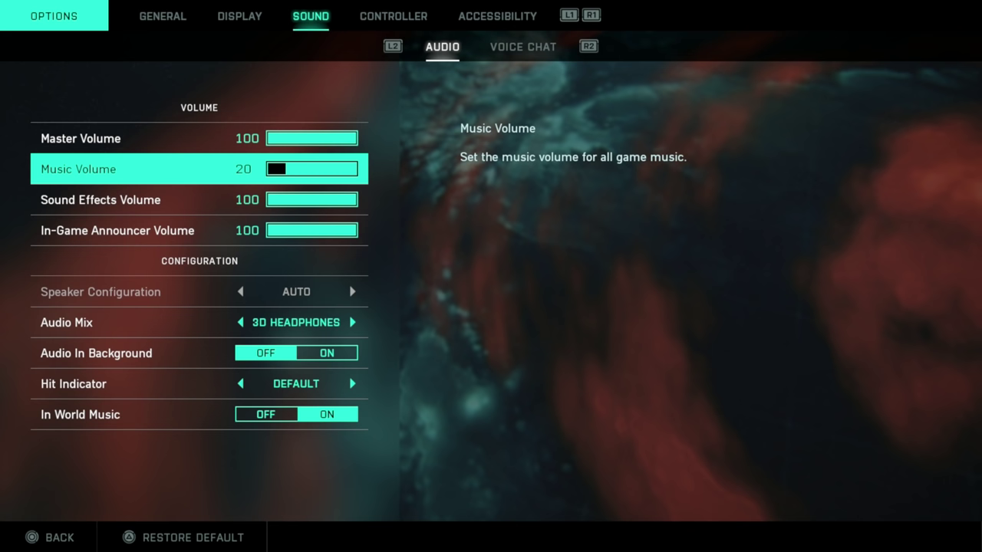
{"action": "key", "text": "Down"}
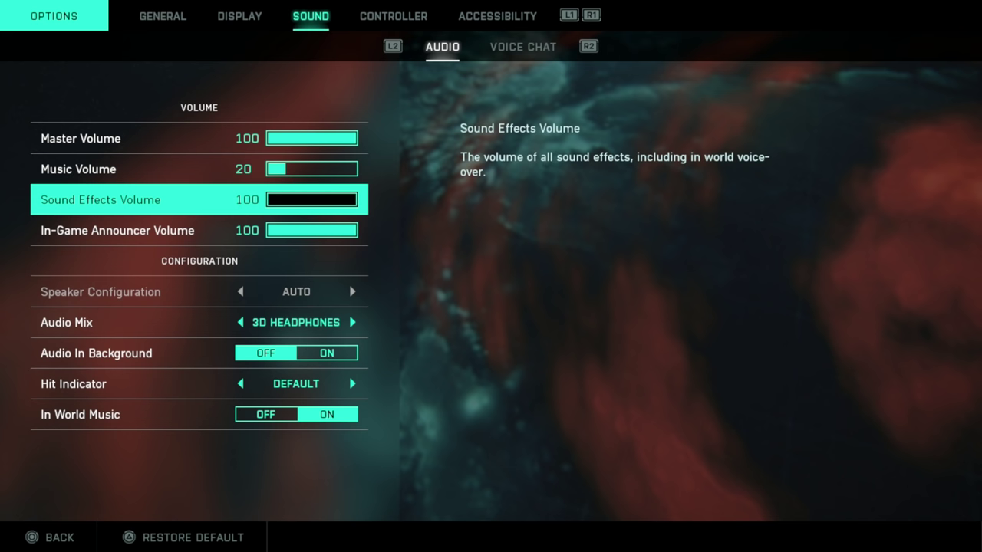
{"action": "key", "text": "Down"}
{"action": "key", "text": "Down"}
{"action": "key", "text": "Down"}
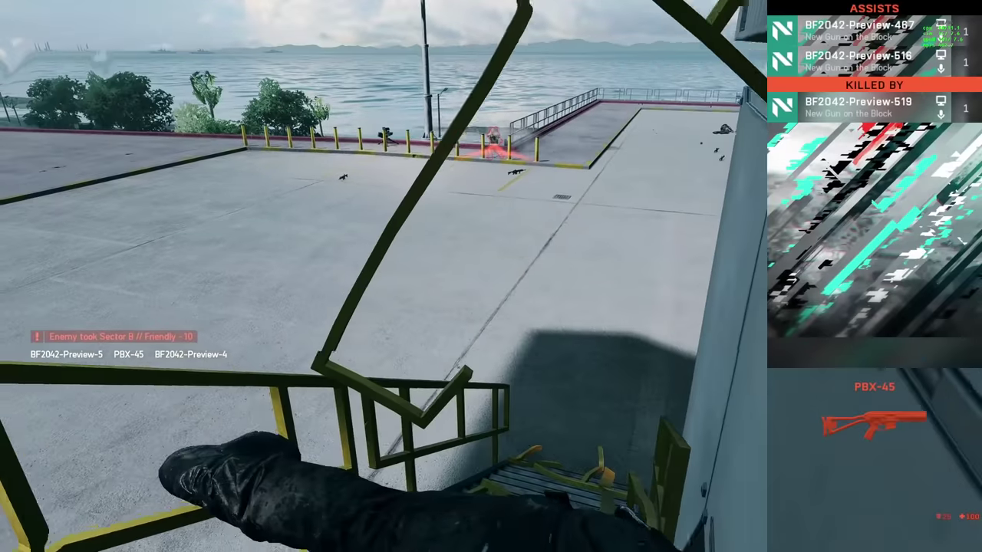
Examine the remaining audio configuration options: Audio In Background, Hit Indicator and In World Music.
{"action": "key", "text": "Tab"}
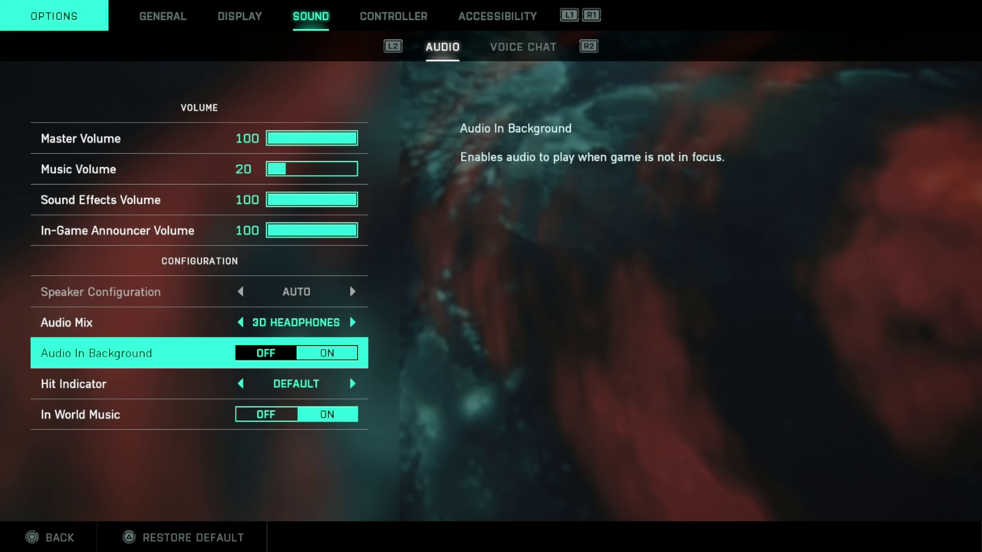
{"action": "key", "text": "Right"}
{"action": "key", "text": "Down"}
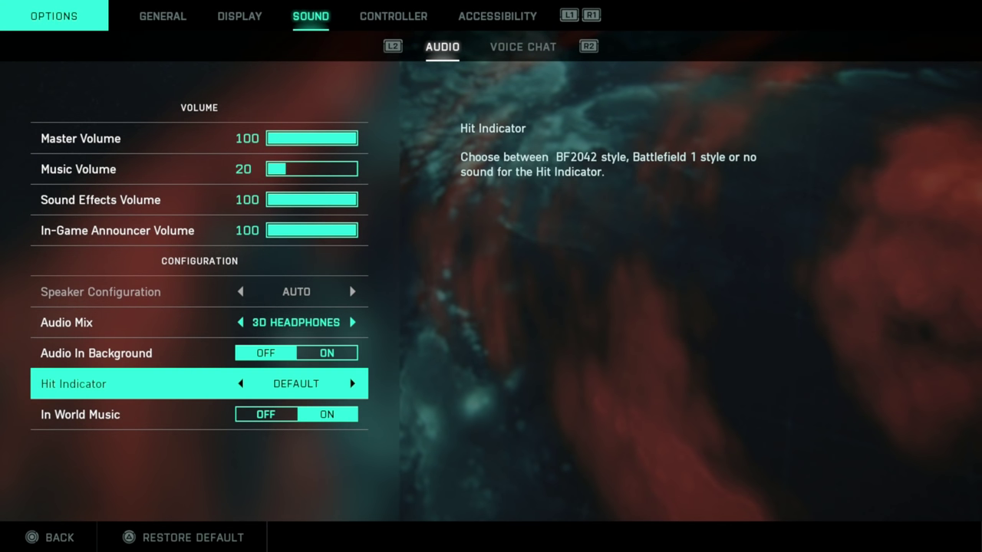
{"action": "key", "text": "Down"}
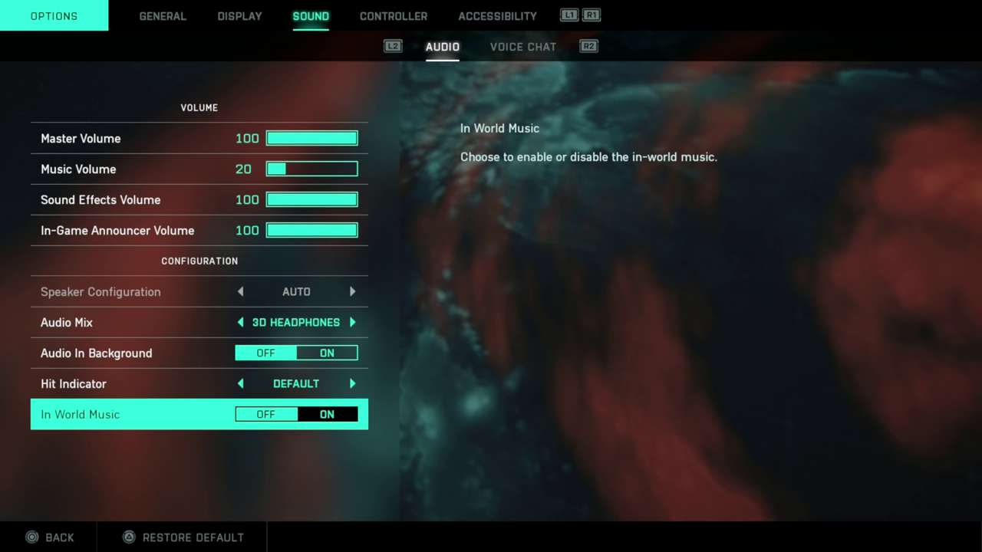
Review the Voice Chat settings, from Enable Voice Chat and Voice Chat Volume to Lower game audio.
{"action": "key", "text": "e"}
{"action": "key", "text": "Left"}
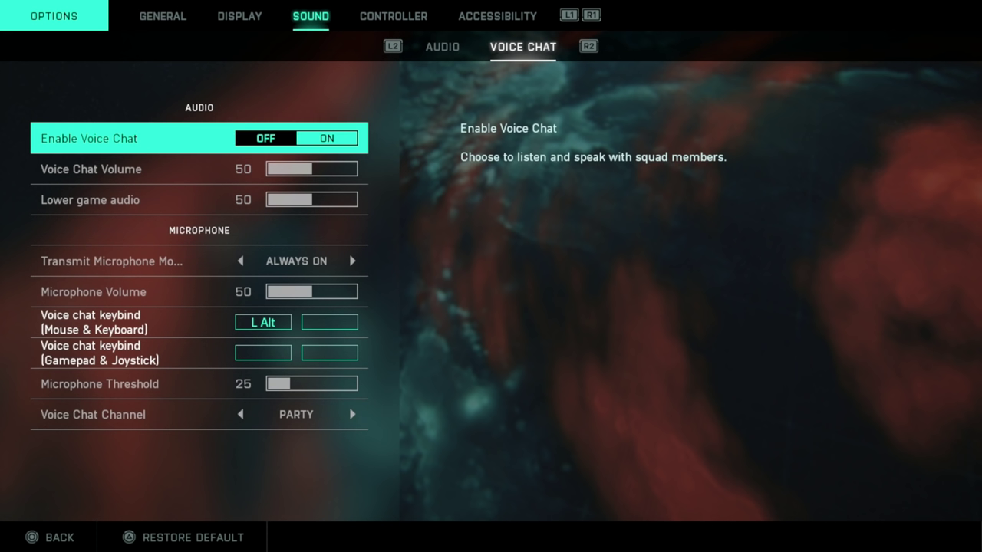
{"action": "key", "text": "Down"}
{"action": "key", "text": "Down"}
{"action": "key", "text": "Down"}
{"action": "key", "text": "Up"}
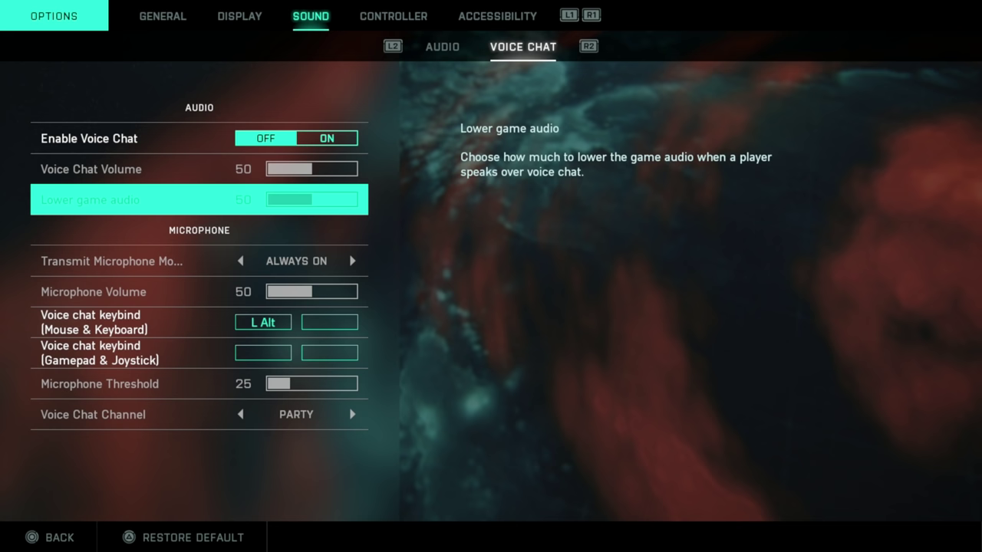
Examine the Controller Schemes for On Foot sticks and buttons and for ground and transport vehicle drivers.
{"action": "key", "text": "e"}
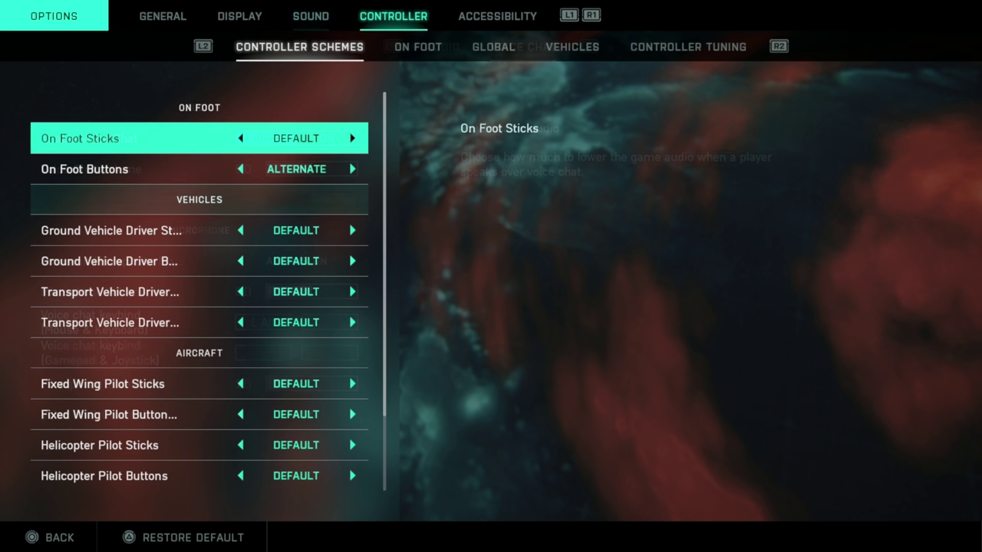
{"action": "key", "text": "Down"}
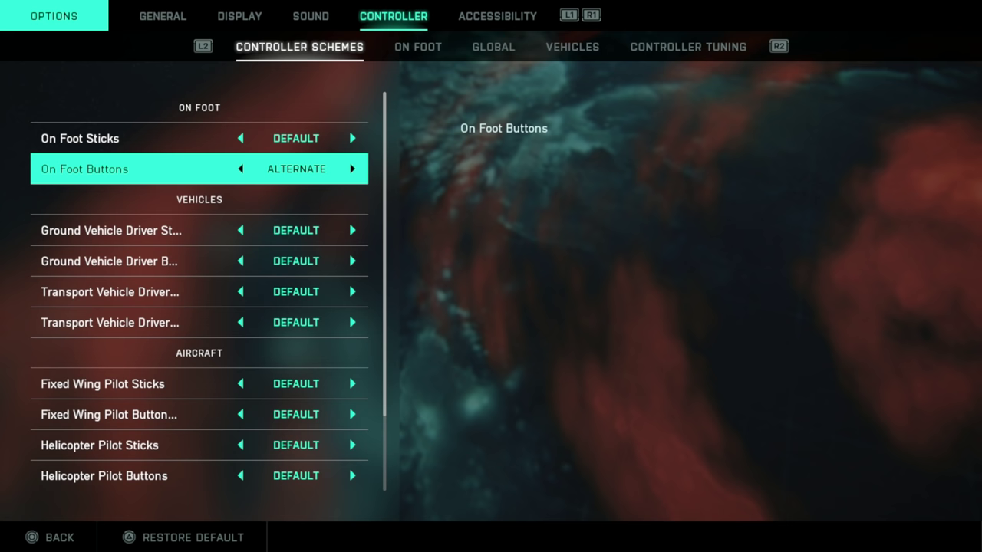
{"action": "key", "text": "Down"}
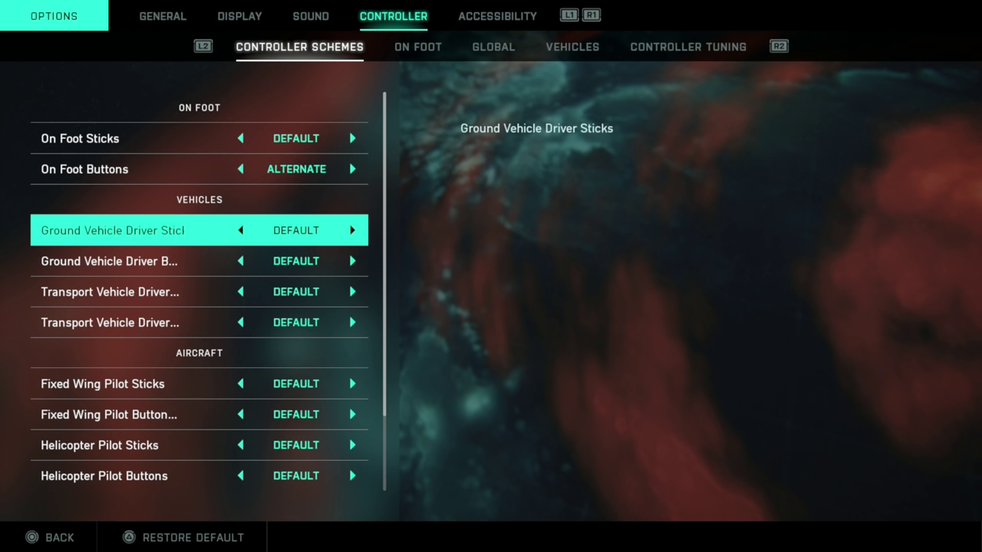
{"action": "key", "text": "Down"}
{"action": "key", "text": "Down"}
{"action": "key", "text": "Down"}
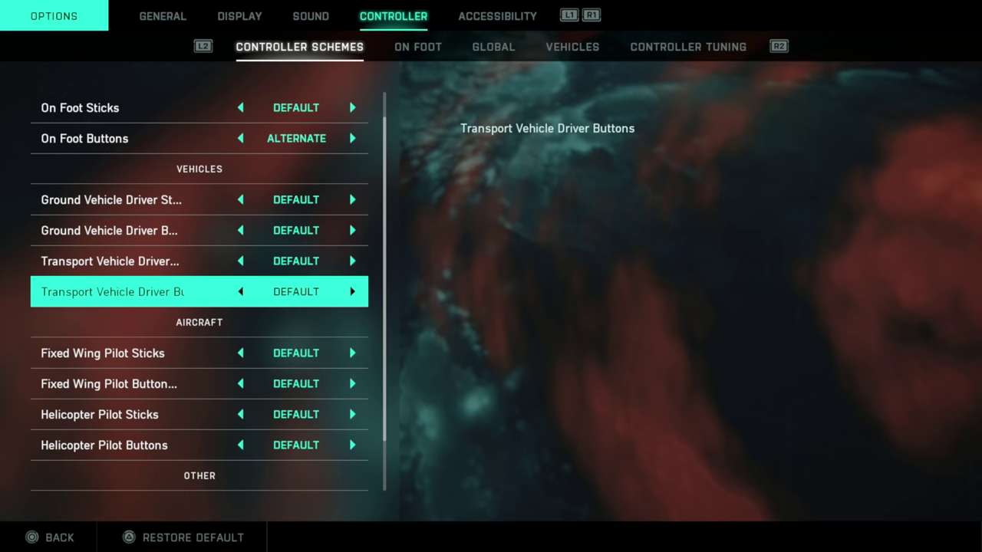
Examine the aircraft controller schemes for the sticks and buttons of fixed wing and helicopter pilots.
{"action": "key", "text": "Down"}
{"action": "key", "text": "Down"}
{"action": "key", "text": "Down"}
{"action": "key", "text": "Down"}
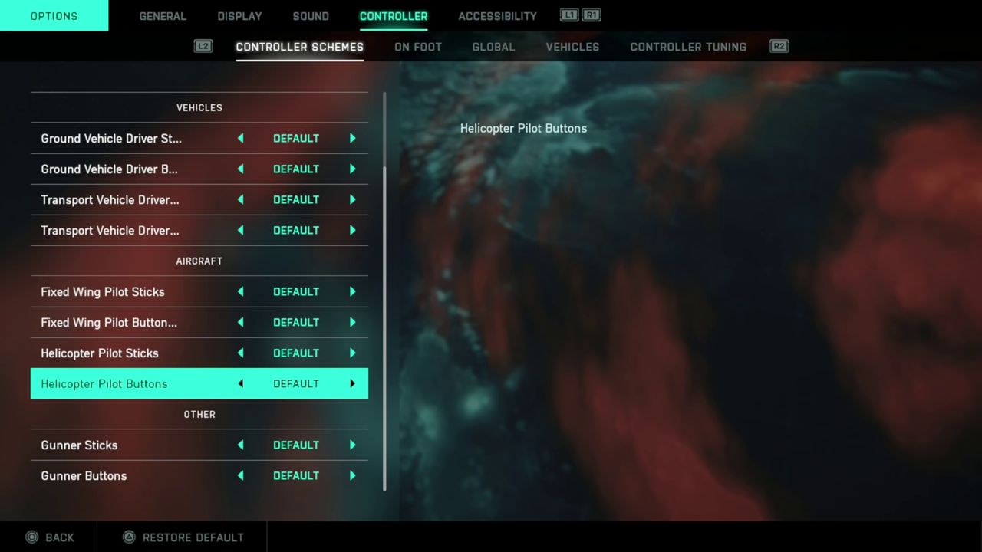
{"action": "key", "text": "Up"}
{"action": "key", "text": "Up"}
{"action": "key", "text": "Up"}
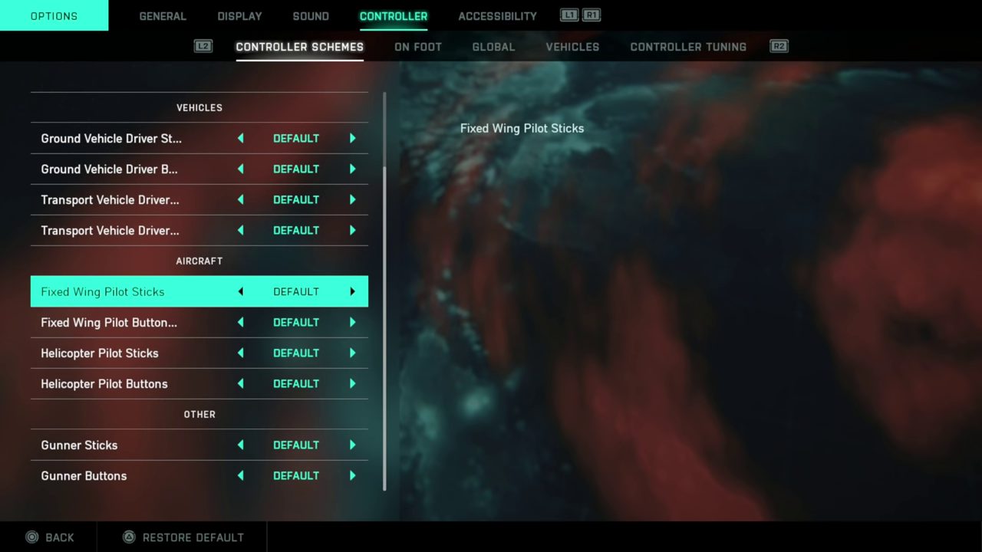
{"action": "key", "text": "Down"}
Return to the match's deployment map and deploy from the vehicle slot by HQ in the MD540 Nightbird transport helicopter.
{"action": "key", "text": "Escape"}
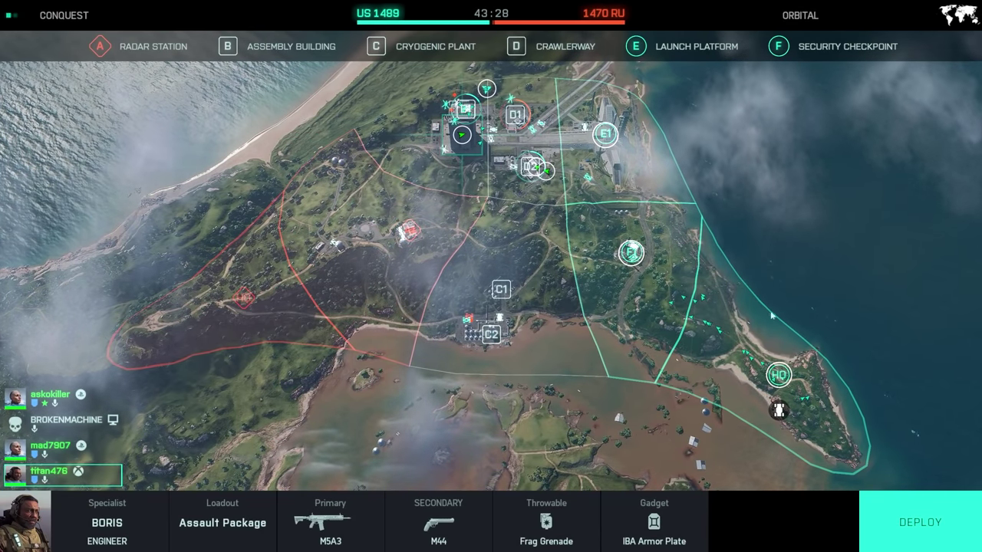
{"action": "left_click", "coordinate": [779, 410]}
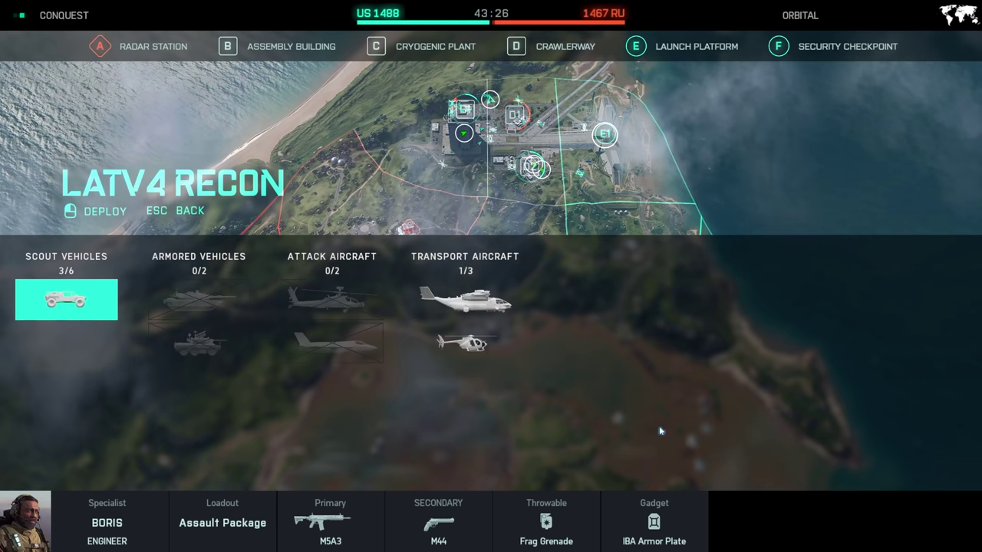
{"action": "left_click", "coordinate": [466, 343]}
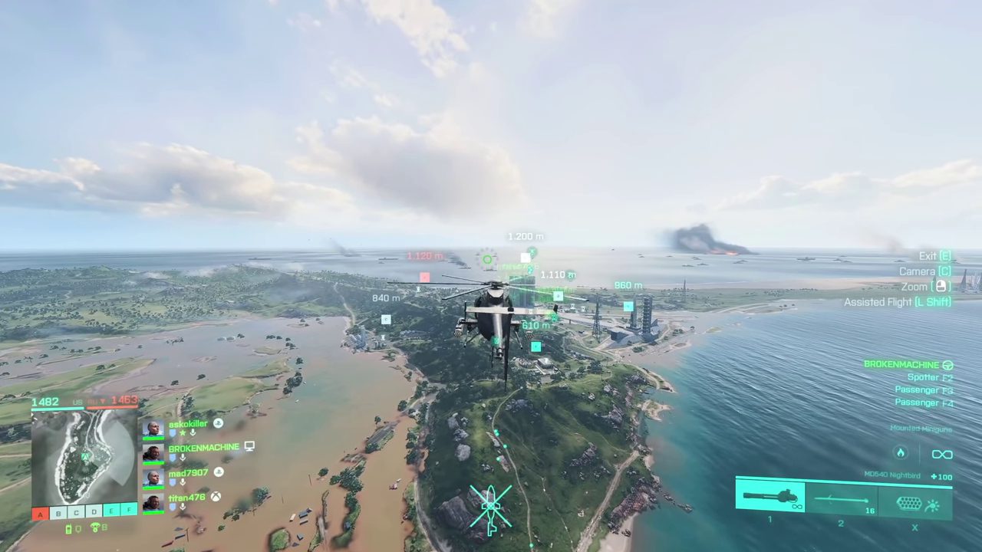
Exit the Nightbird in mid-air over the peninsula and descend to the ground near the dirt road.
{"action": "key", "text": "F3"}
{"action": "key", "text": "e"}
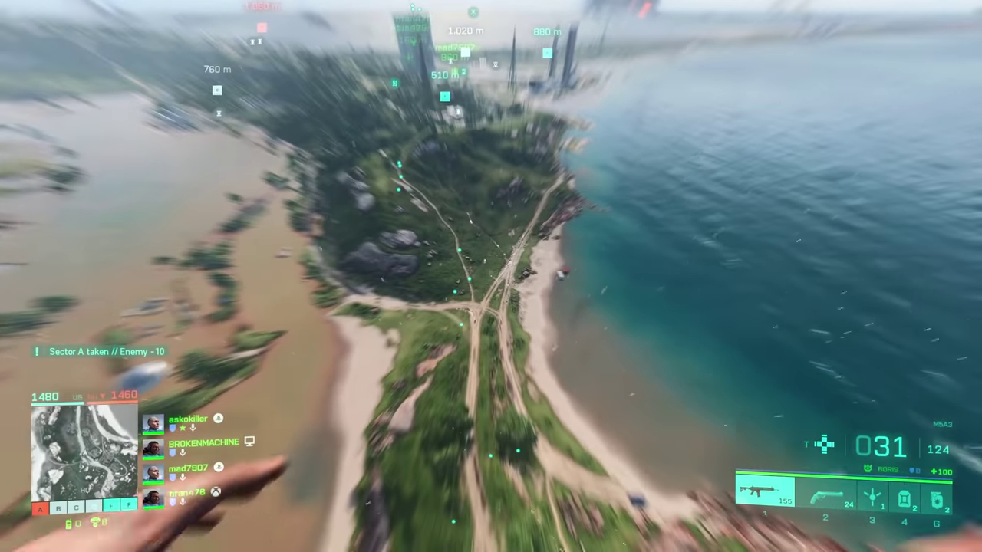
{"action": "key", "text": "space"}
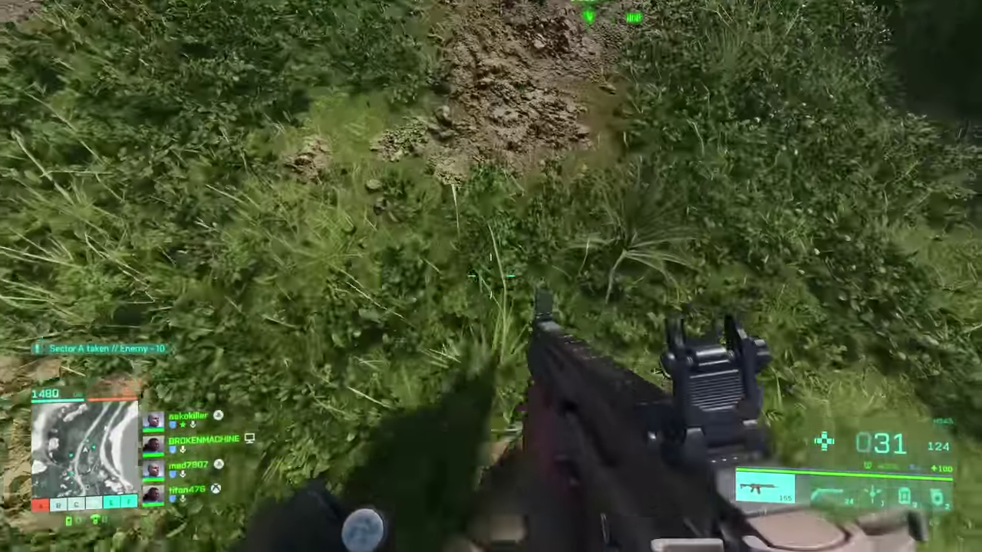
Walk along the roadside grass toward the teammates and look around at the soldier standing by the bushes.
{"action": "key", "text": "w"}
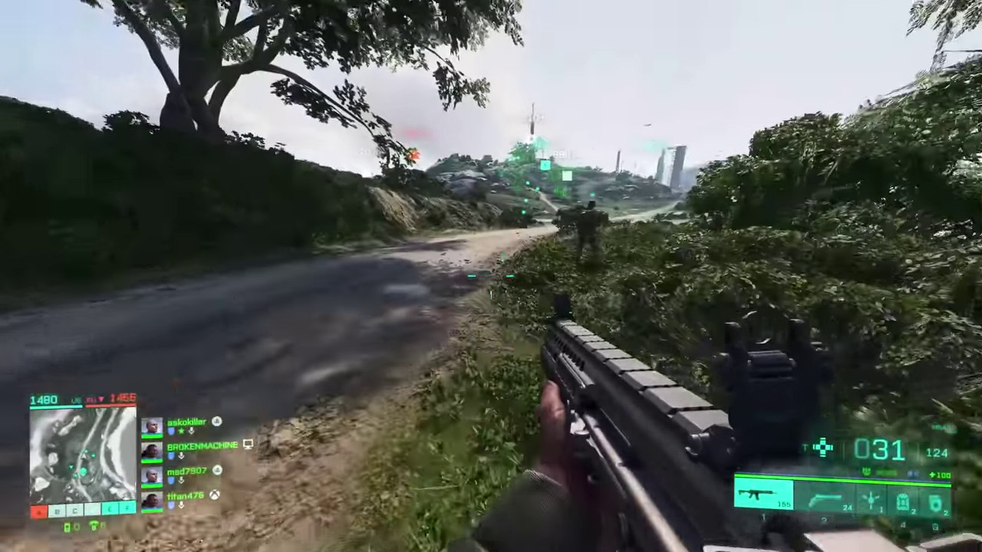
{"action": "key", "text": "w"}
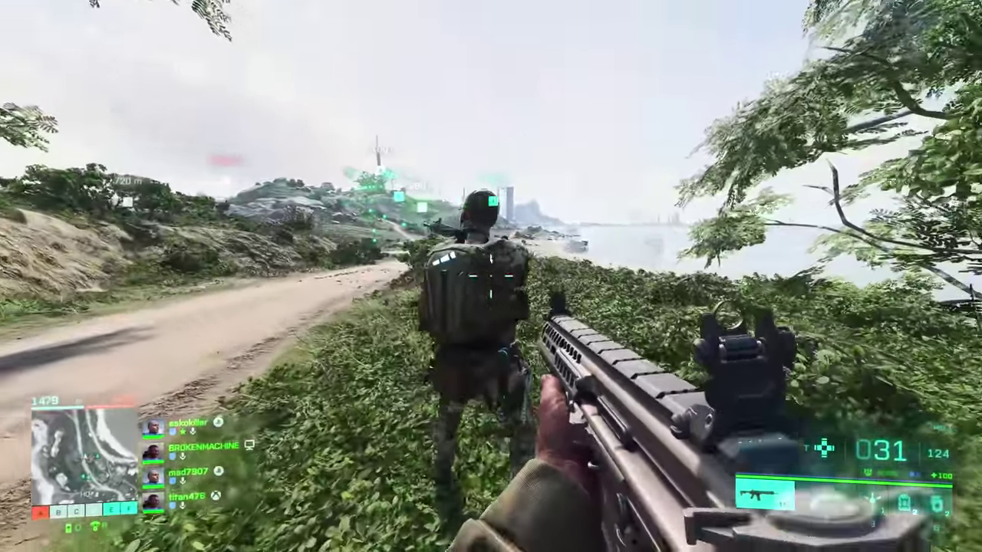
{"action": "key", "text": "a"}
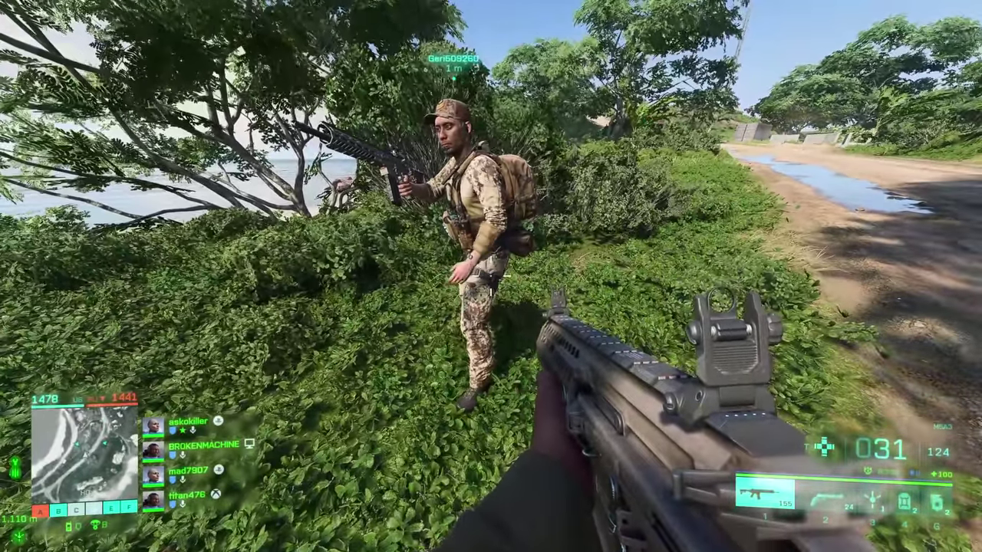
Open the on-foot controller options and examine the soldier's aim, field of view and movement settings.
{"action": "key", "text": "Escape"}
{"action": "left_click", "coordinate": [151, 537]}
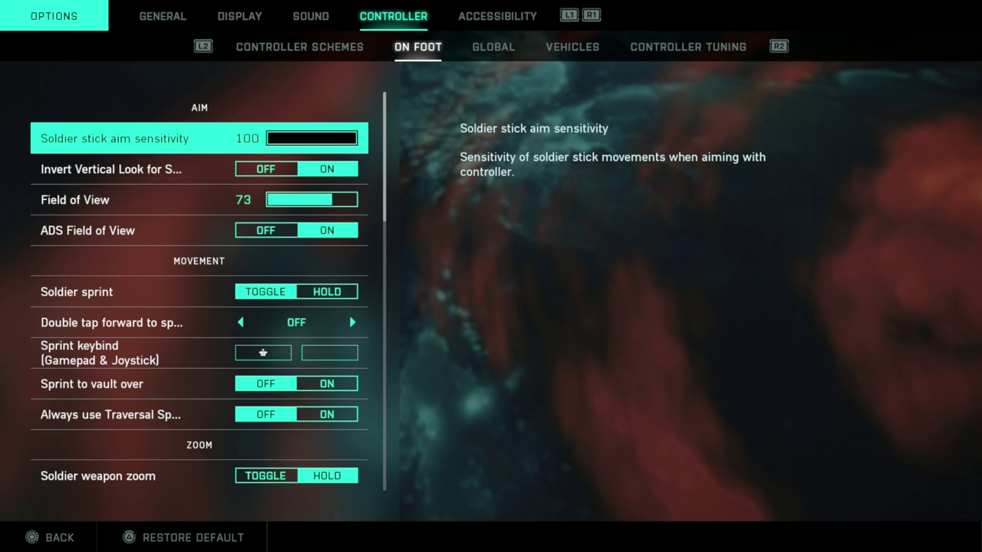
{"action": "key", "text": "Down"}
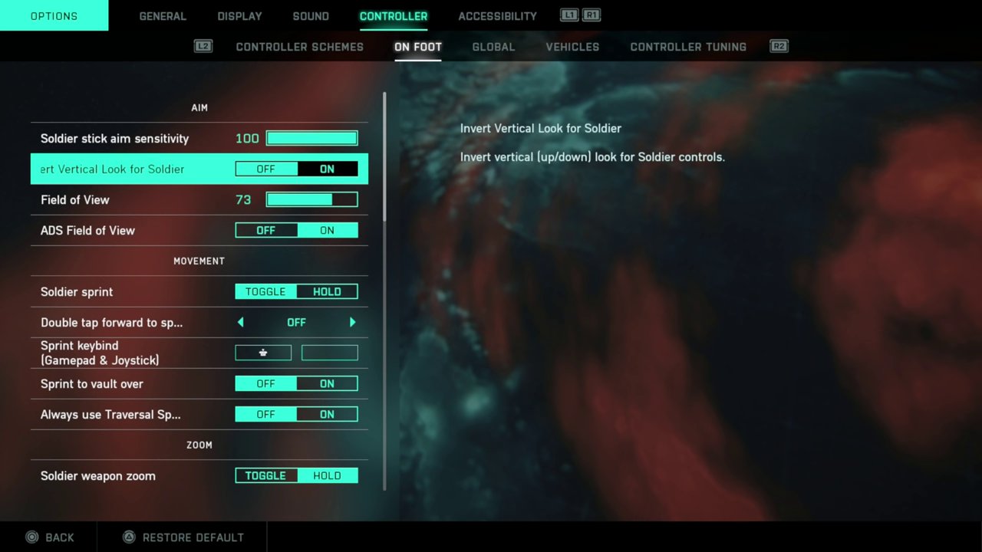
{"action": "key", "text": "Down"}
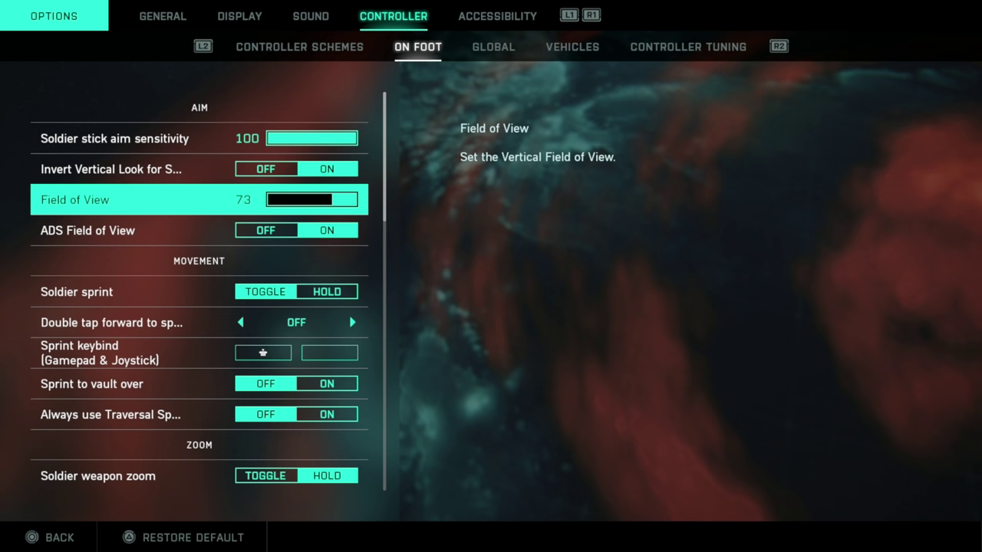
{"action": "key", "text": "Down"}
{"action": "key", "text": "Down"}
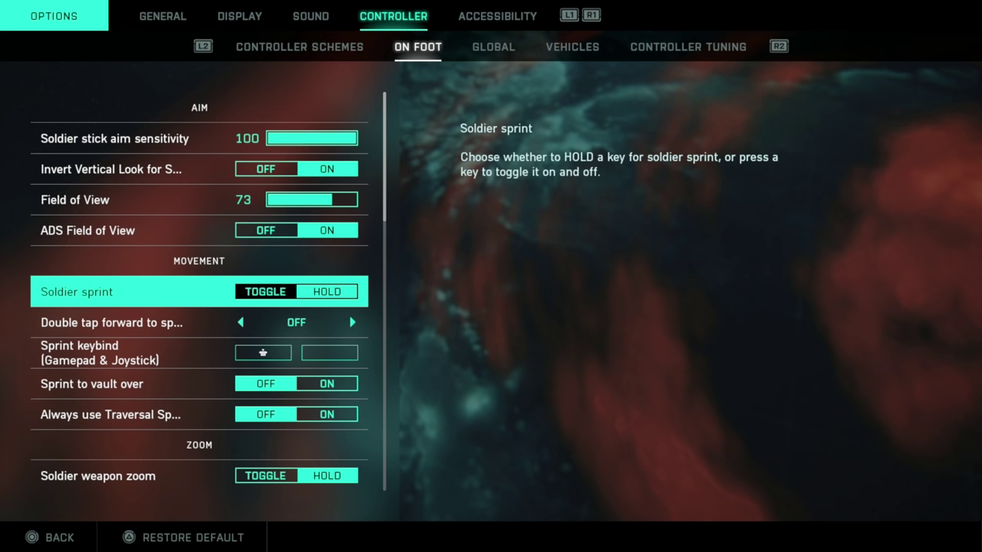
{"action": "key", "text": "Right"}
{"action": "key", "text": "Down"}
{"action": "key", "text": "Down"}
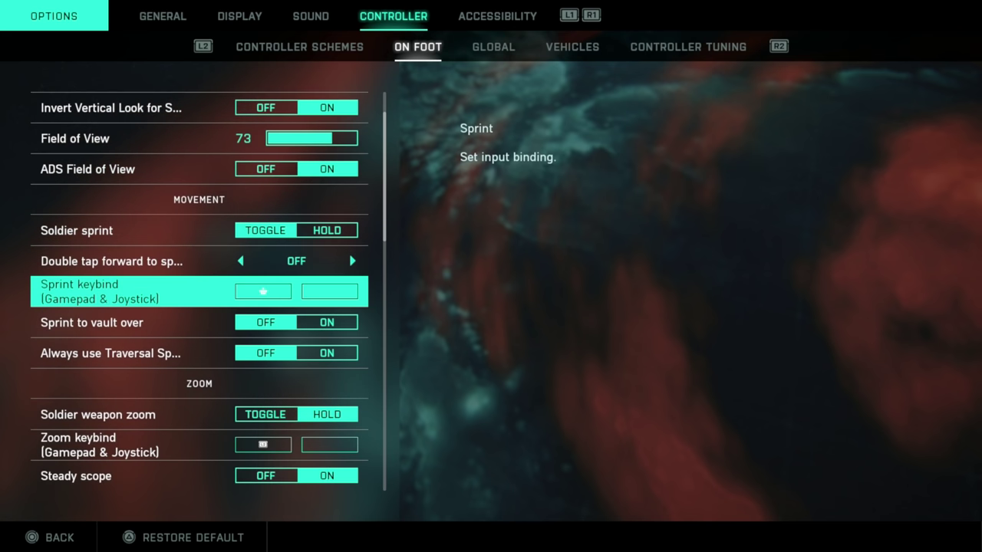
{"action": "key", "text": "Down"}
{"action": "key", "text": "Down"}
Examine the on-foot zoom settings and the parachute, grenade and reload hint options.
{"action": "key", "text": "Down"}
{"action": "key", "text": "Down"}
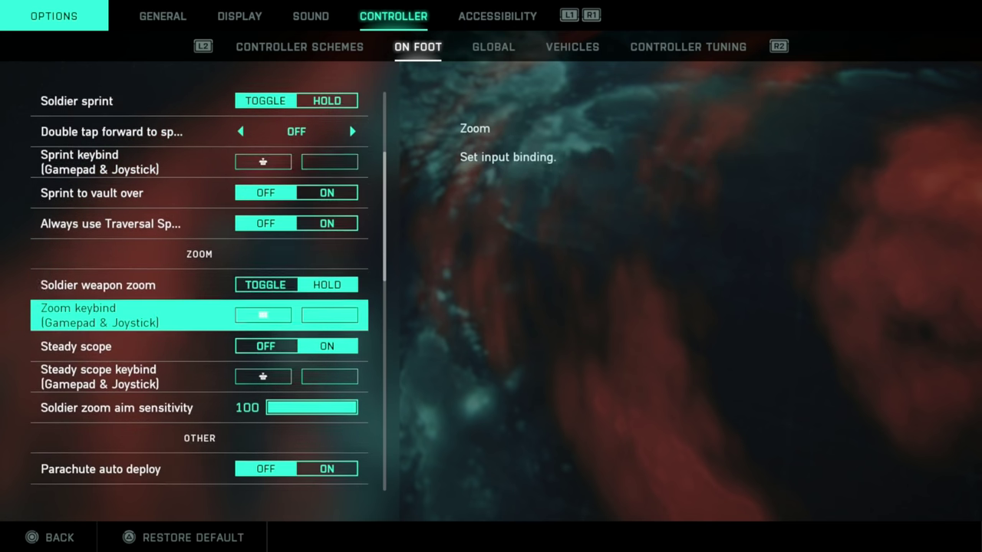
{"action": "key", "text": "Down"}
{"action": "key", "text": "Down"}
{"action": "key", "text": "Down"}
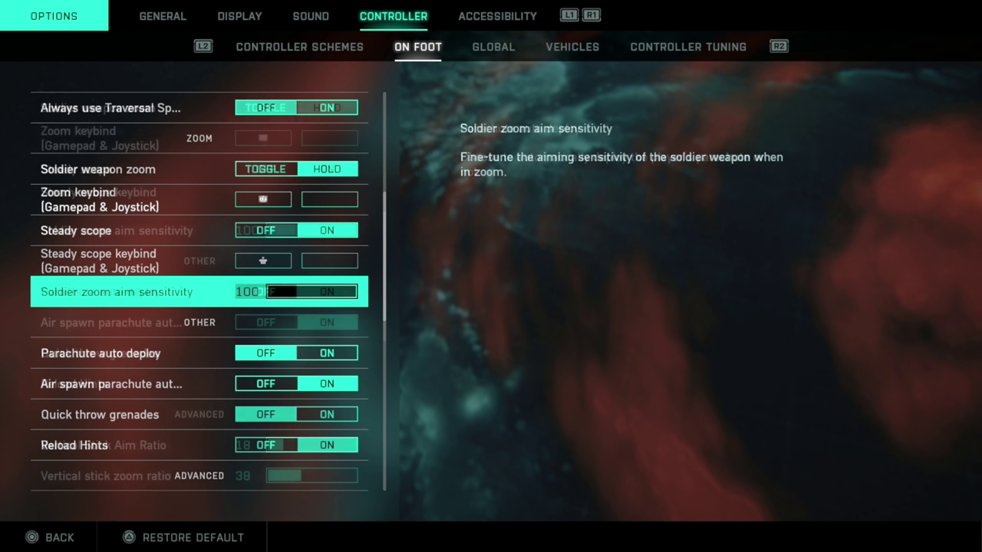
{"action": "key", "text": "Down"}
{"action": "key", "text": "Down"}
{"action": "key", "text": "Down"}
{"action": "key", "text": "Down"}
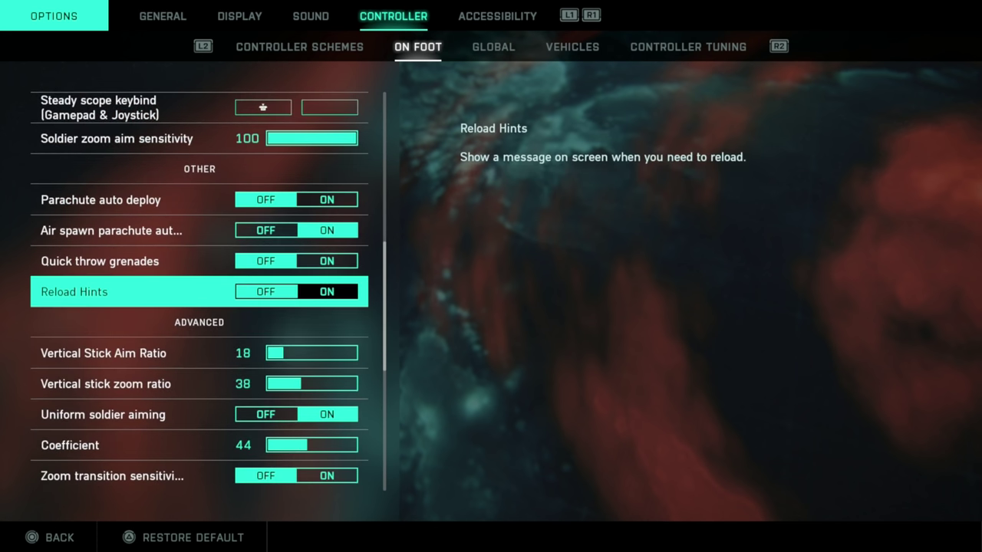
Examine the advanced on-foot vertical stick ratios, uniform soldier aiming, coefficient and zoom transition smoothing.
{"action": "key", "text": "Down"}
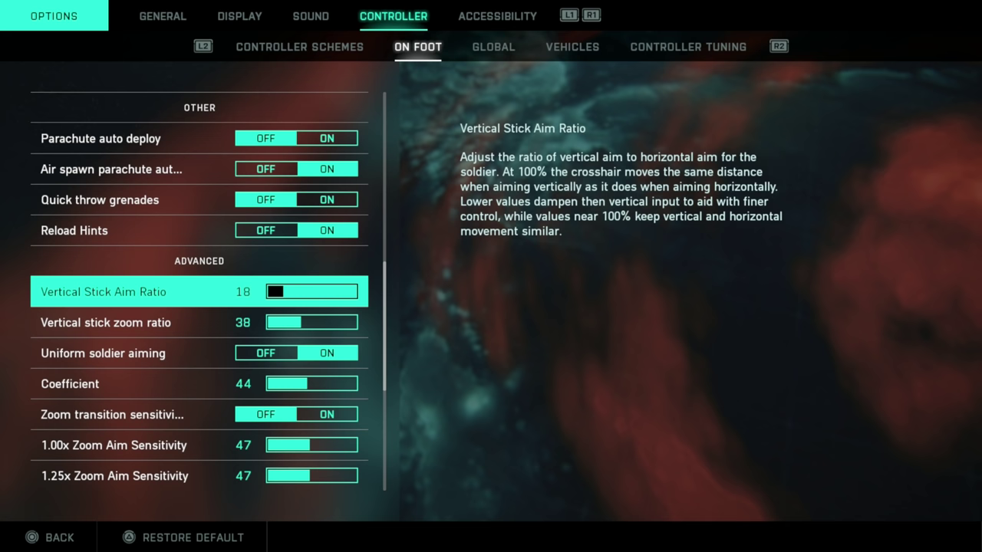
{"action": "key", "text": "Down"}
{"action": "key", "text": "Down"}
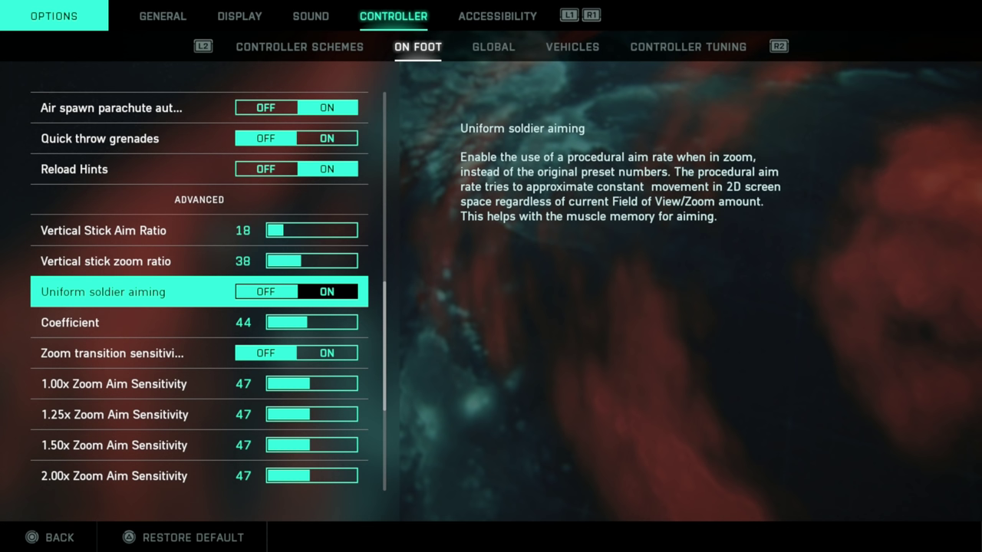
{"action": "key", "text": "Down"}
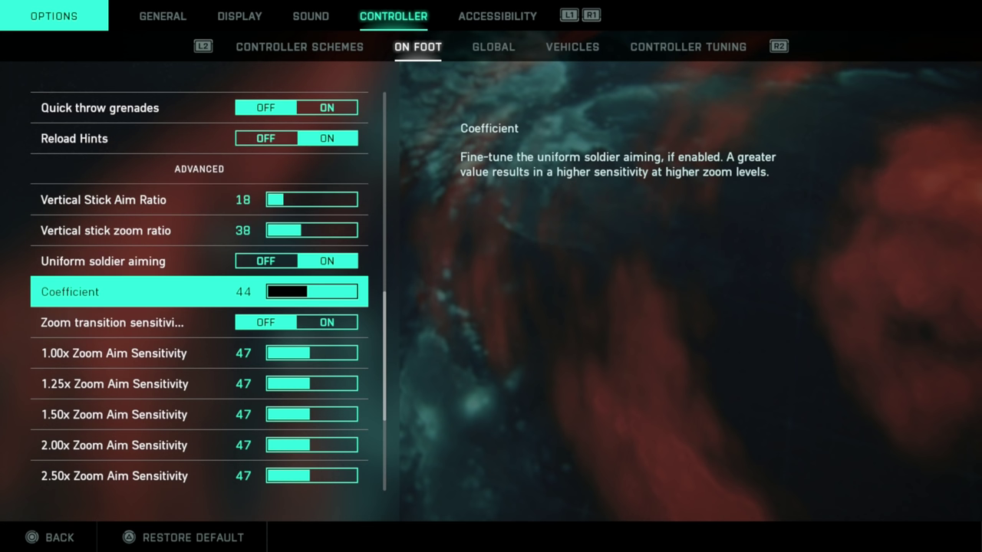
{"action": "key", "text": "Down"}
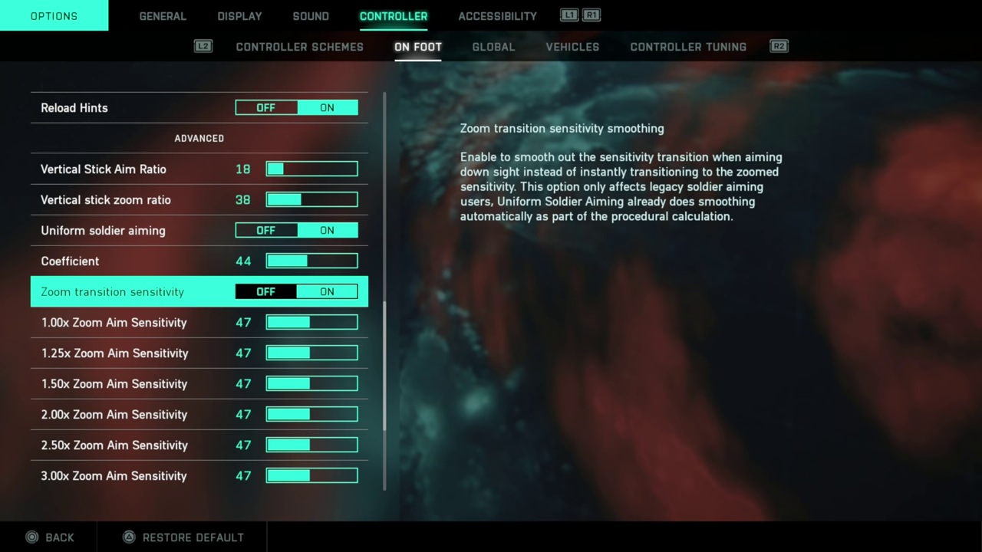
Look through the soldier zoom aim sensitivities for each magnification, from 1.00x to 10.00x.
{"action": "key", "text": "Down"}
{"action": "key", "text": "Down"}
{"action": "key", "text": "Down"}
{"action": "key", "text": "Down"}
{"action": "key", "text": "Down"}
{"action": "key", "text": "Down"}
{"action": "key", "text": "Down"}
{"action": "key", "text": "Down"}
{"action": "key", "text": "Down"}
{"action": "key", "text": "Down"}
{"action": "key", "text": "Down"}
{"action": "key", "text": "Down"}
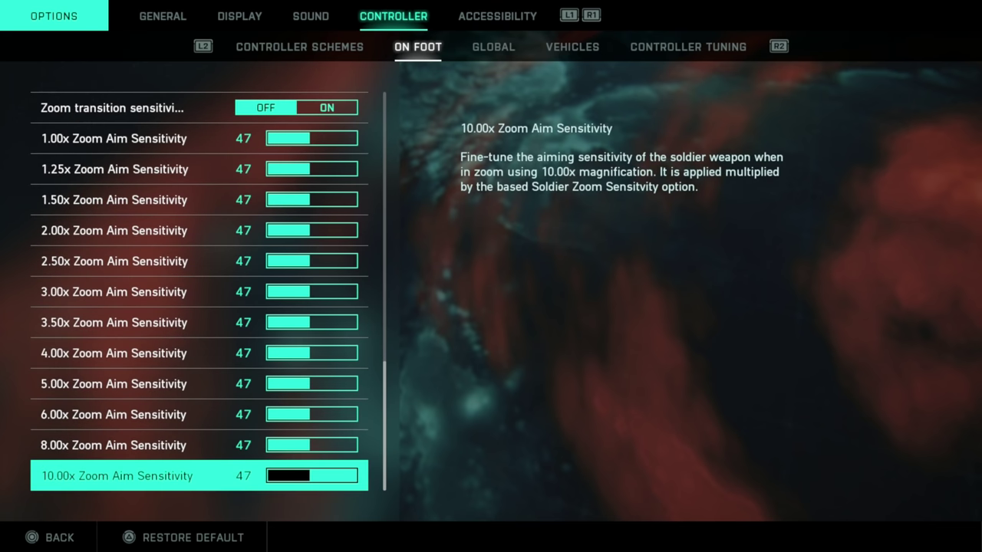
Check the global vertical look and vibration controls, and examine the vehicle aim and camera sensitivity settings.
{"action": "key", "text": "e"}
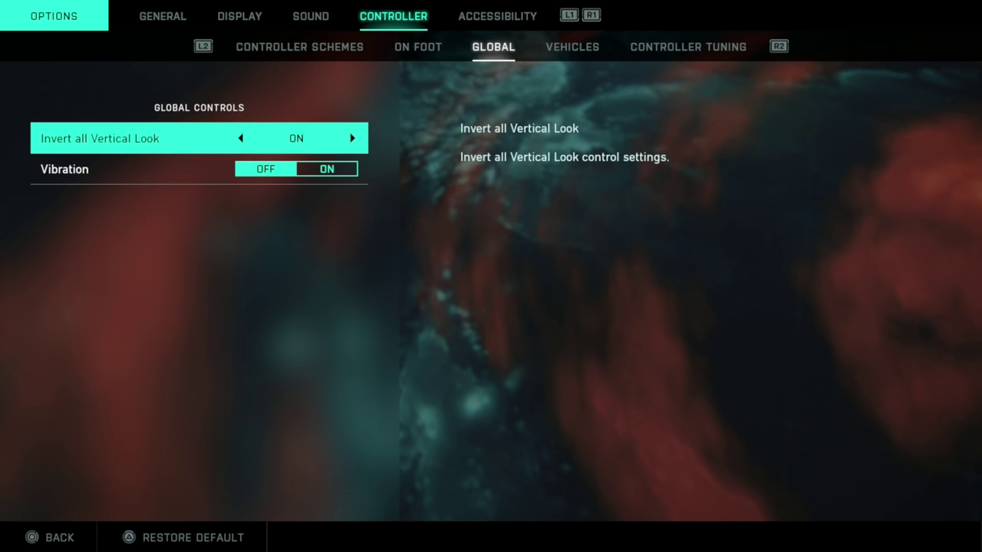
{"action": "key", "text": "Down"}
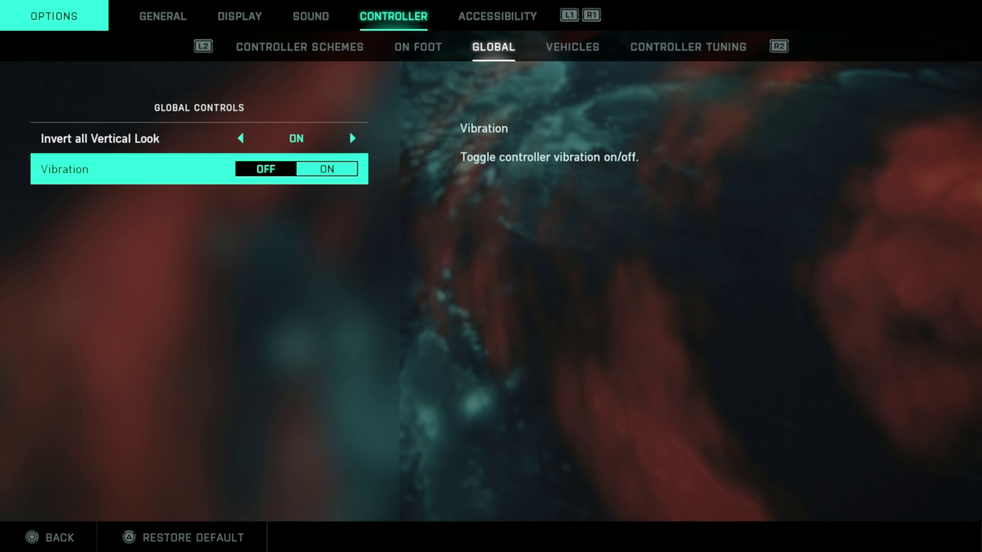
{"action": "key", "text": "e"}
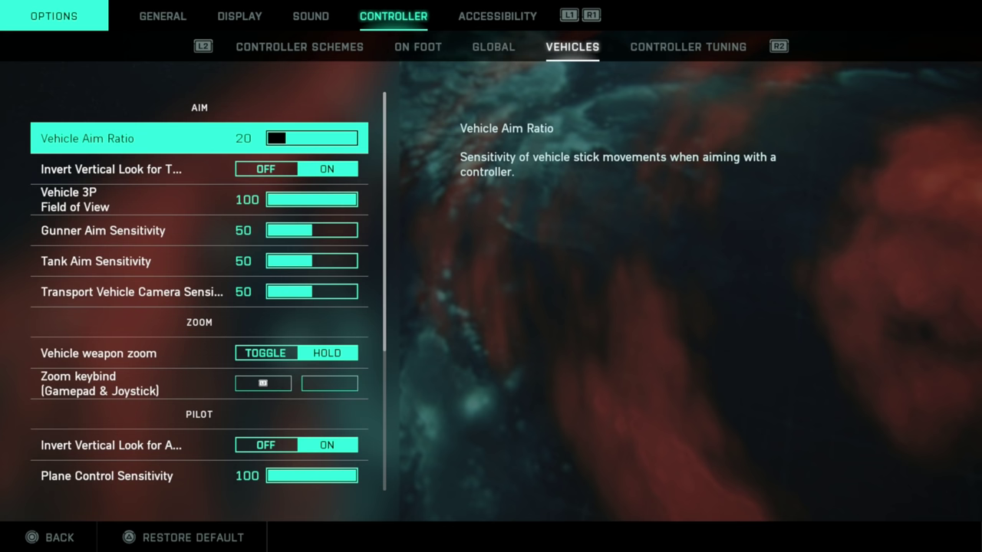
{"action": "key", "text": "Down"}
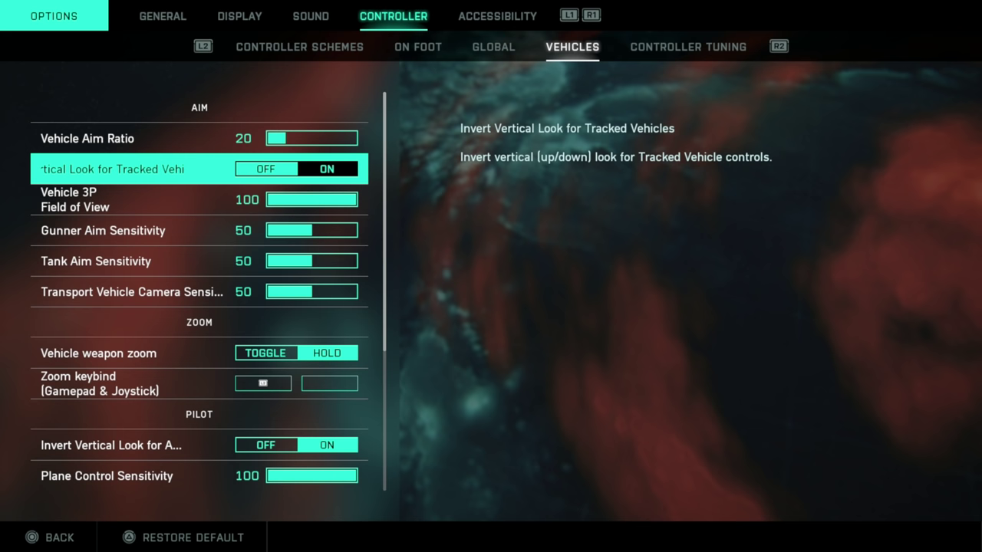
{"action": "key", "text": "Down"}
{"action": "key", "text": "Down"}
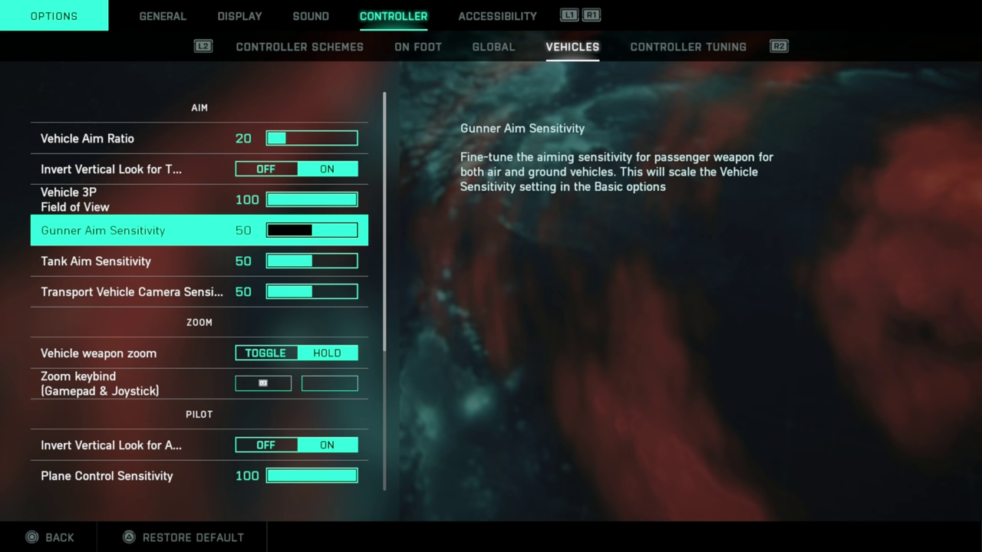
{"action": "key", "text": "Down"}
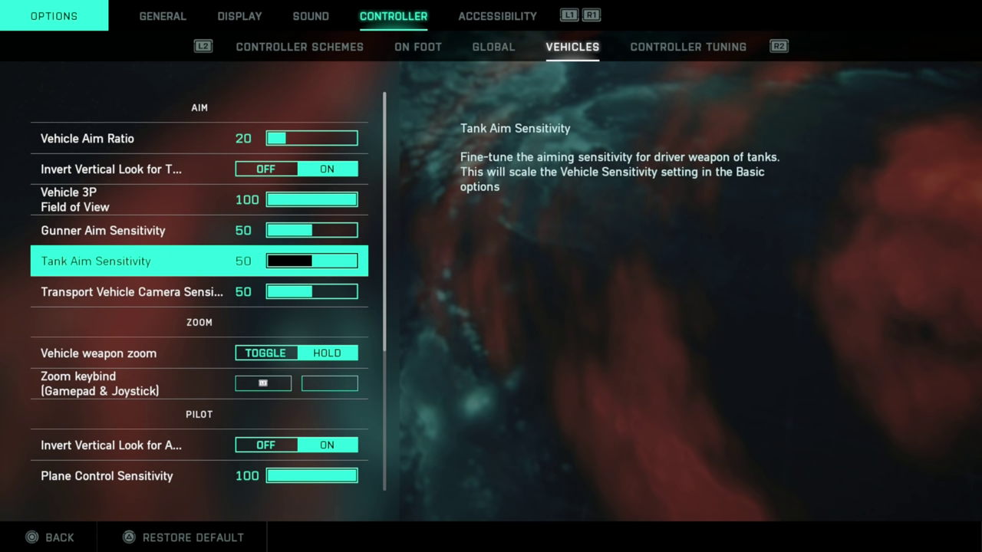
{"action": "key", "text": "Down"}
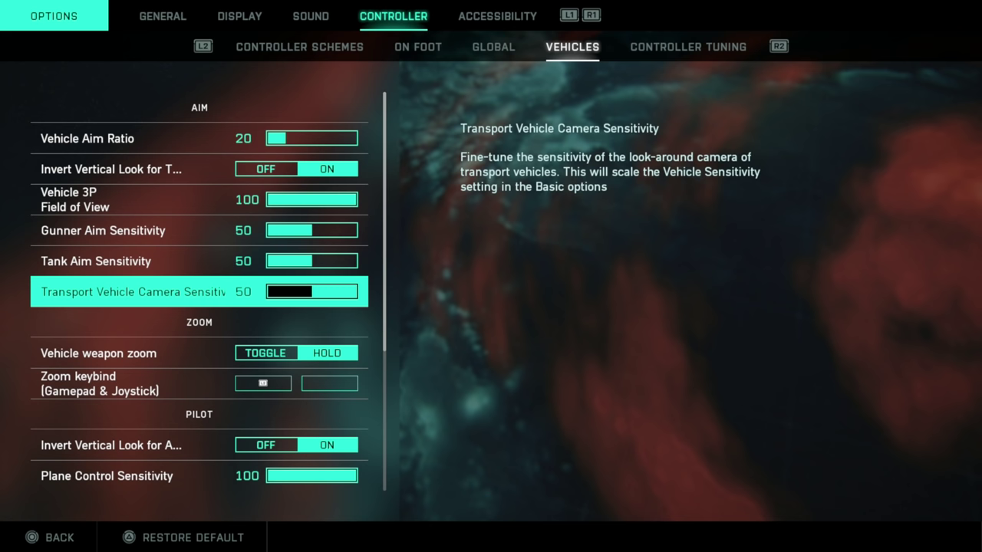
Examine the vehicle zoom and pilot settings and the advanced vehicle aim ratios.
{"action": "key", "text": "Down"}
{"action": "key", "text": "Down"}
{"action": "key", "text": "Down"}
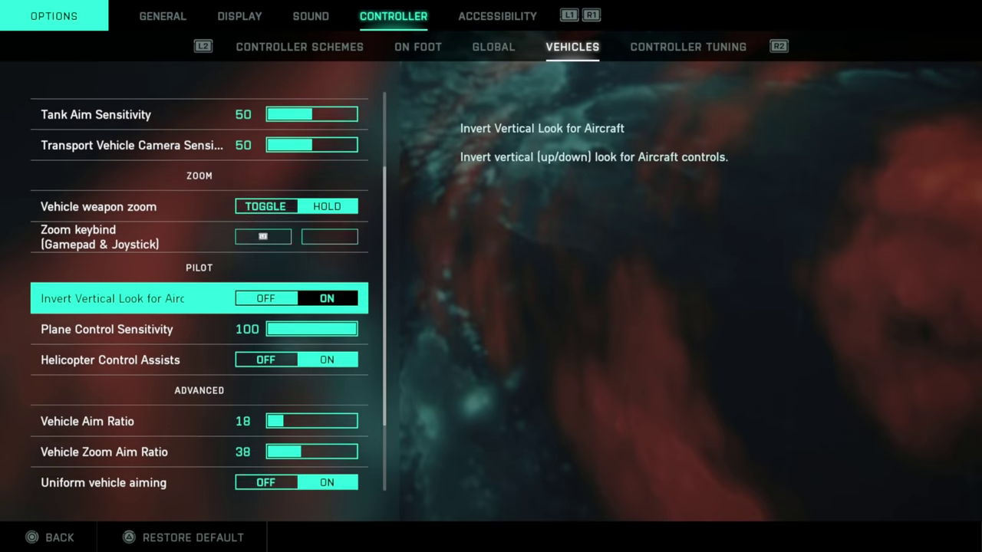
{"action": "key", "text": "Down"}
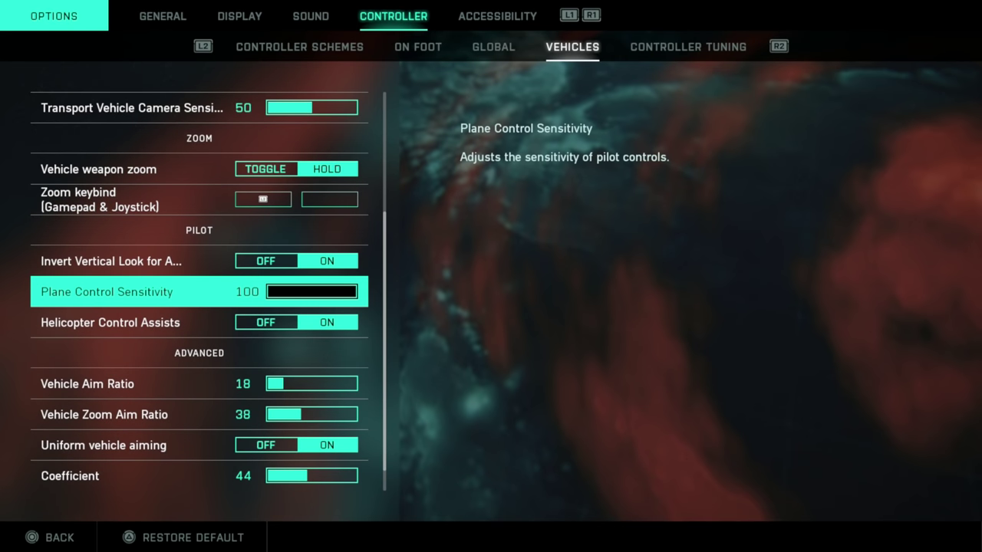
{"action": "key", "text": "Down"}
{"action": "key", "text": "Down"}
{"action": "key", "text": "Down"}
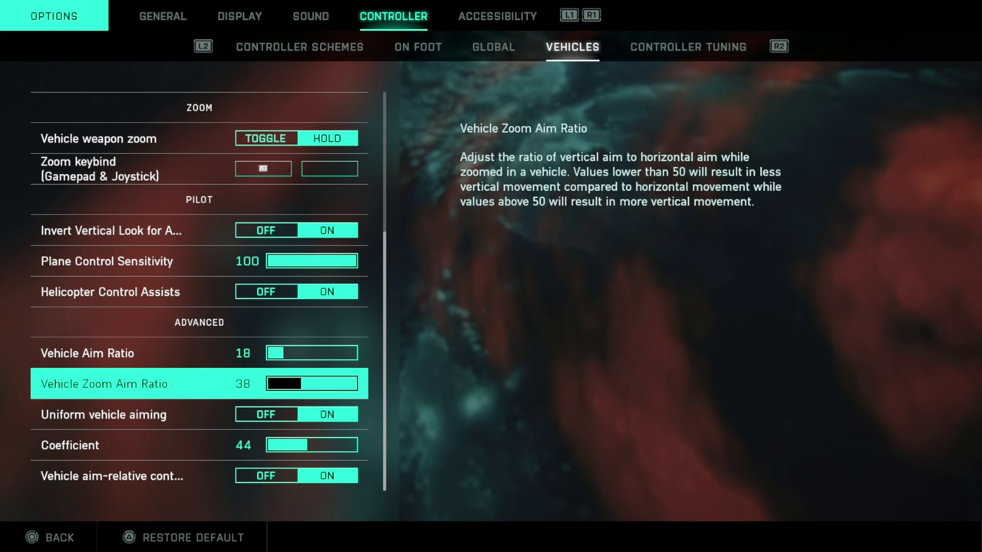
{"action": "key", "text": "Down"}
{"action": "key", "text": "Up"}
{"action": "key", "text": "Up"}
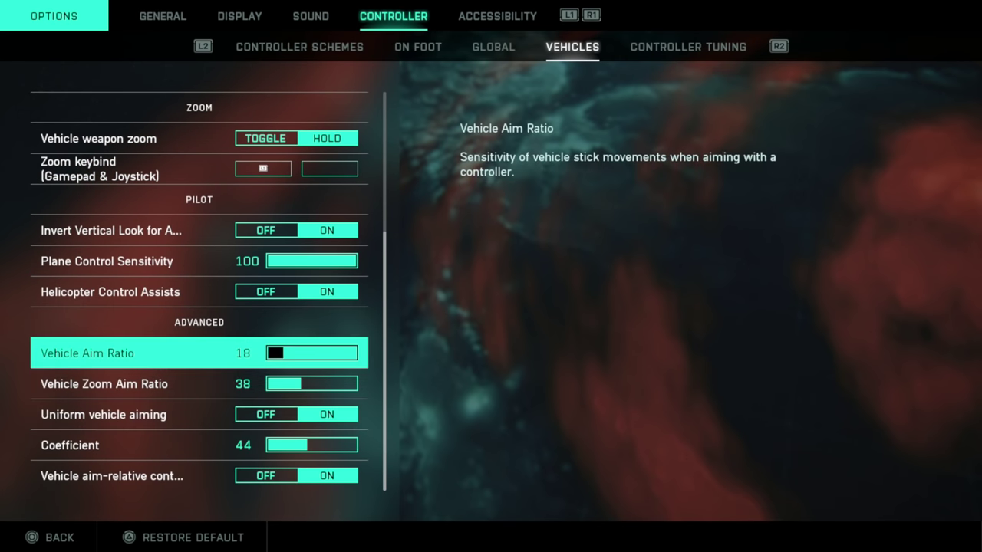
Examine the controller tuning for vibration and for the left and right sticks' deadzones and maximum input thresholds.
{"action": "key", "text": "e"}
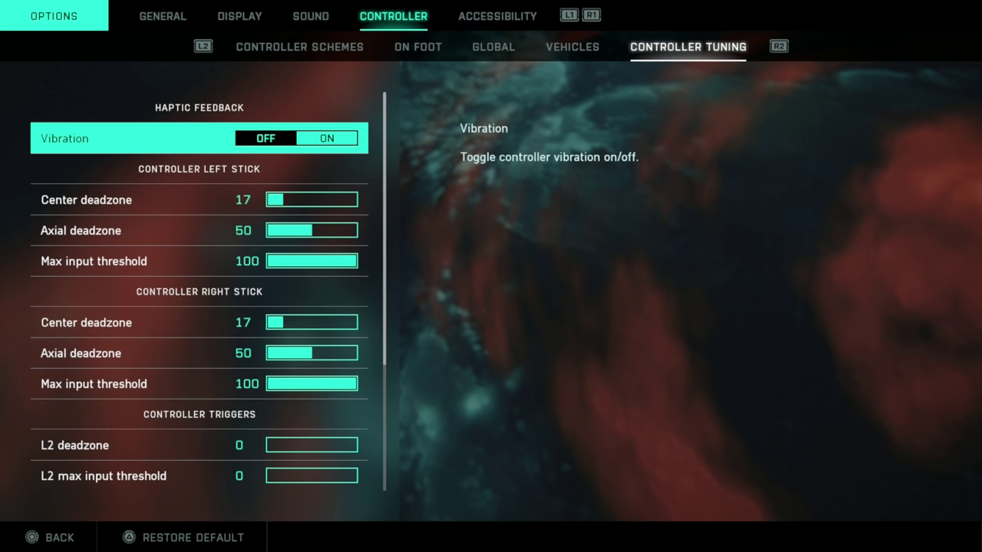
{"action": "key", "text": "Down"}
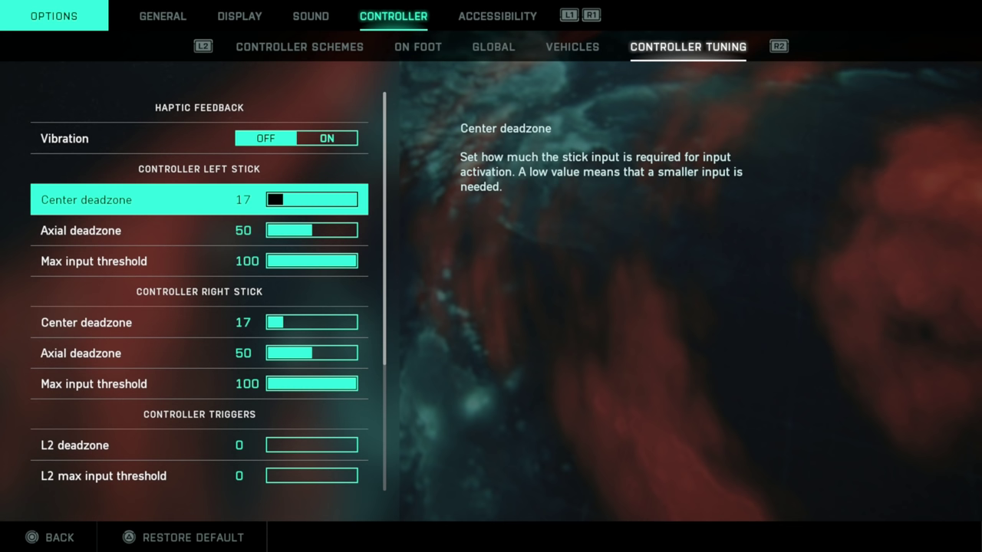
{"action": "key", "text": "Down"}
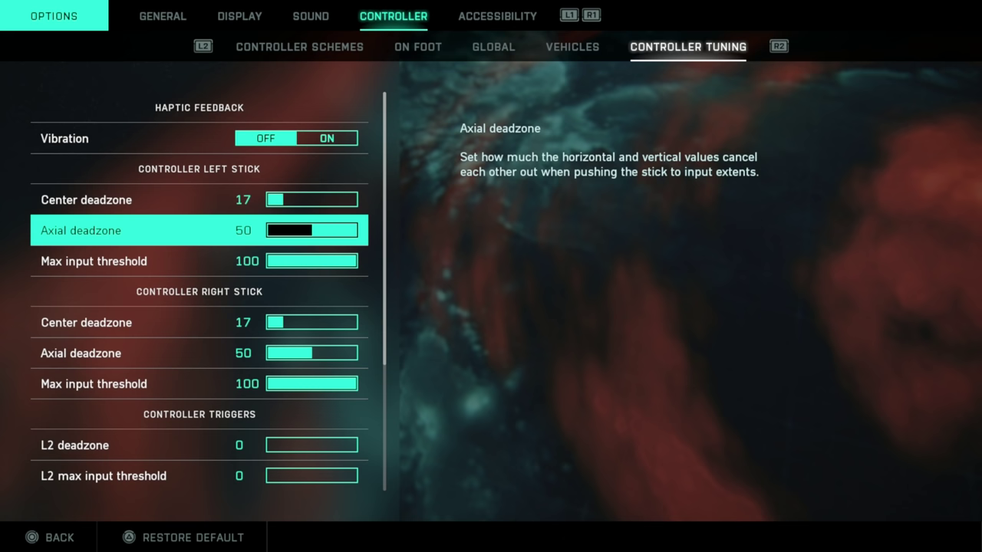
{"action": "key", "text": "Down"}
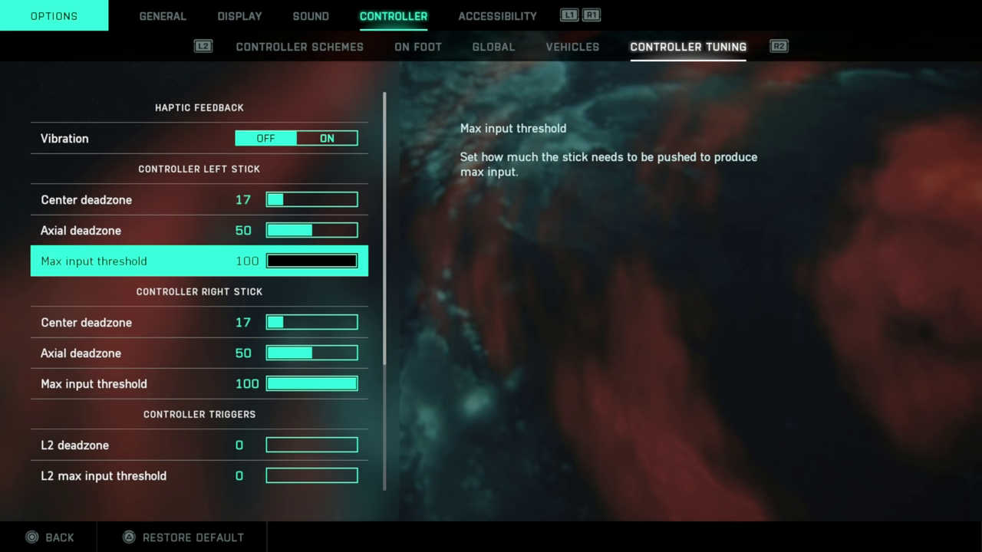
{"action": "key", "text": "Down"}
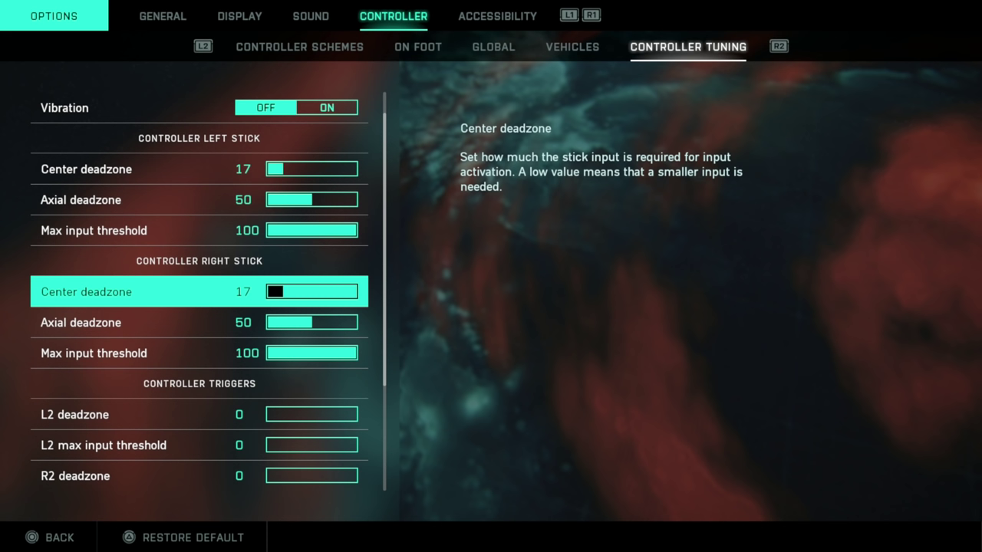
{"action": "key", "text": "Down"}
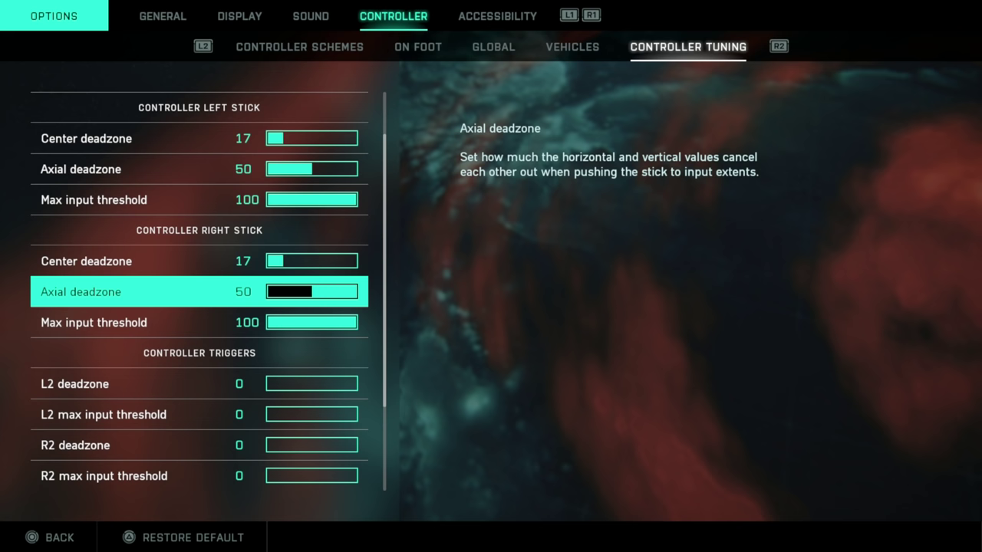
{"action": "key", "text": "Down"}
Examine the L2 and R2 trigger tuning and the joystick's deadzones and maximum input threshold.
{"action": "key", "text": "Down"}
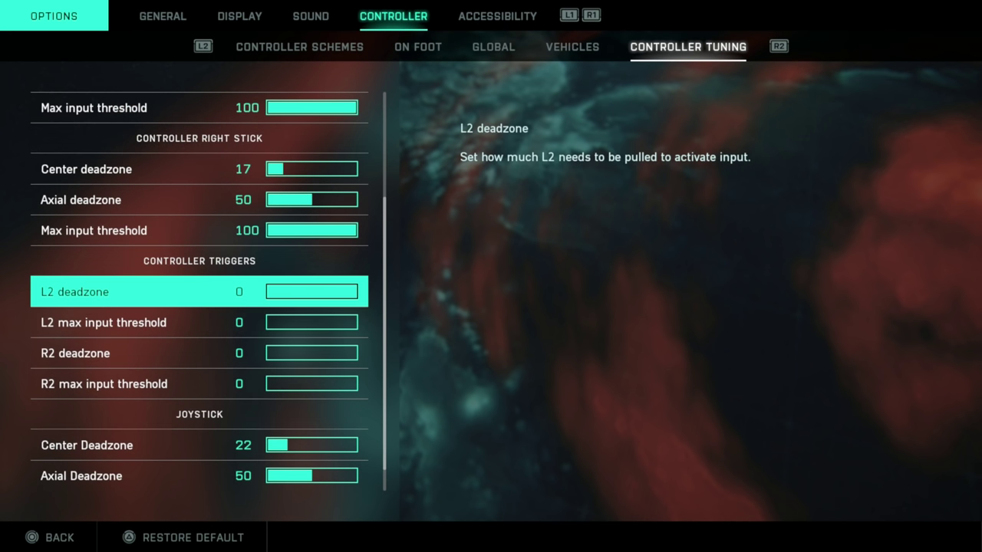
{"action": "key", "text": "Down"}
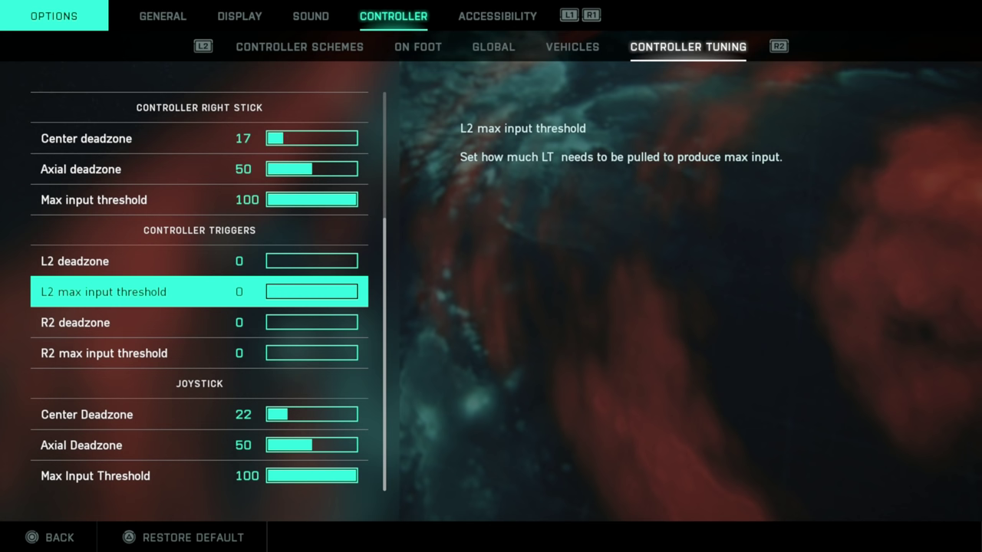
{"action": "key", "text": "Down"}
{"action": "key", "text": "Down"}
{"action": "key", "text": "Down"}
{"action": "key", "text": "Down"}
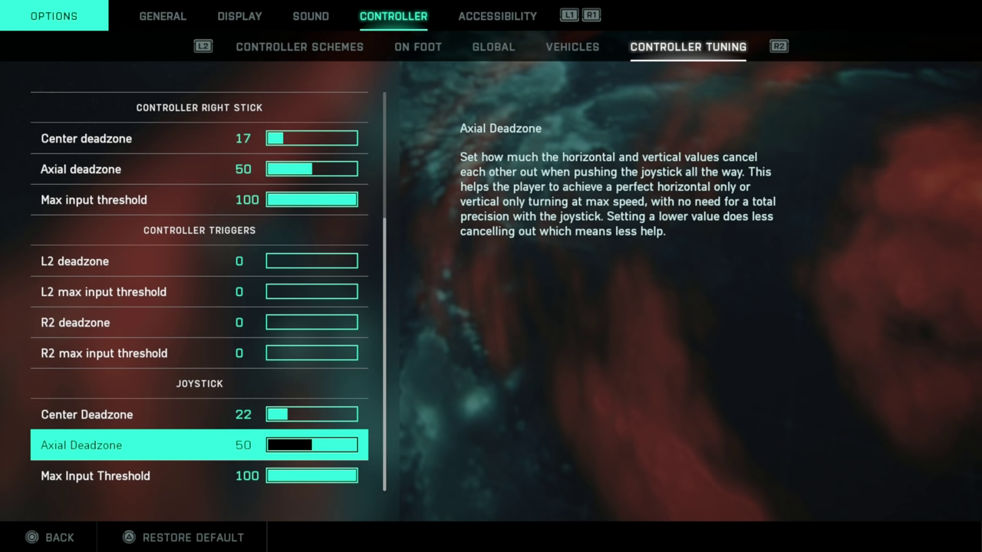
{"action": "key", "text": "Down"}
{"action": "key", "text": "Up"}
{"action": "key", "text": "Up"}
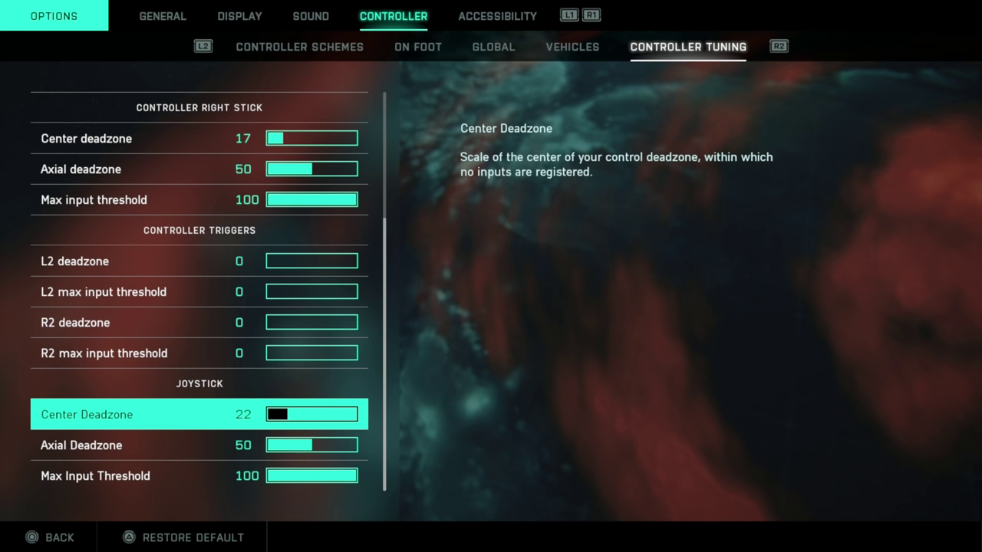
Examine the general accessibility settings, from menu narration and colorblind mode through camera shake and vibration to reload and control hints.
{"action": "key", "text": "e"}
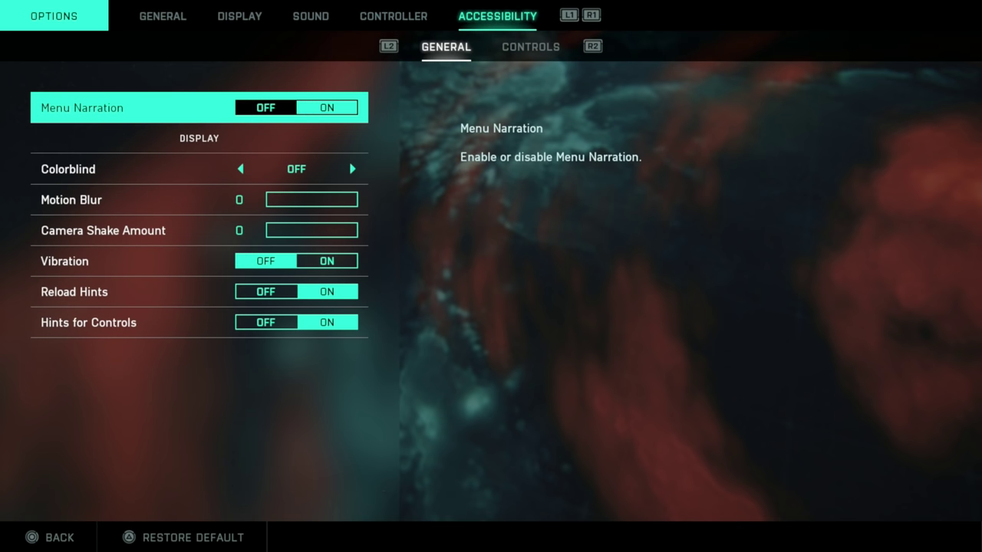
{"action": "key", "text": "Down"}
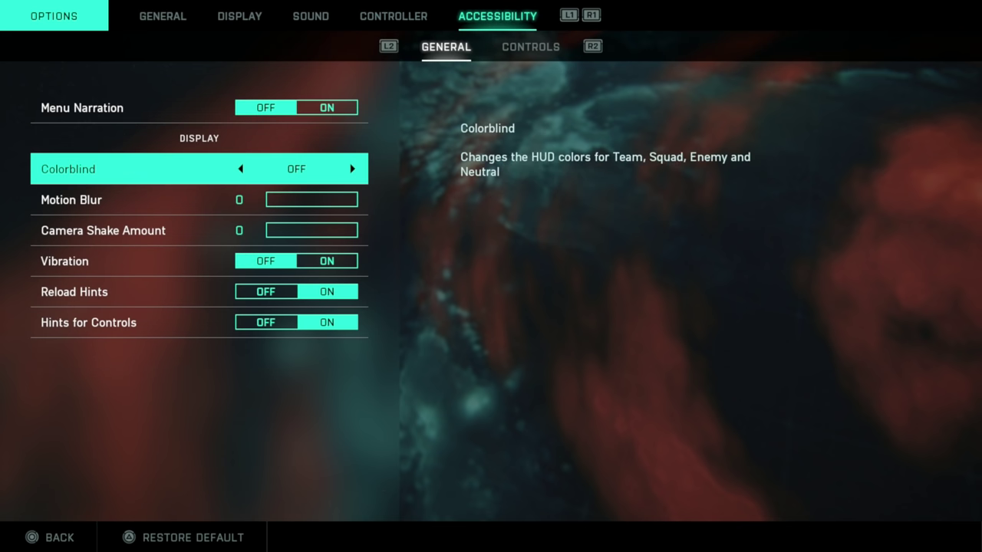
{"action": "key", "text": "Down"}
{"action": "key", "text": "Down"}
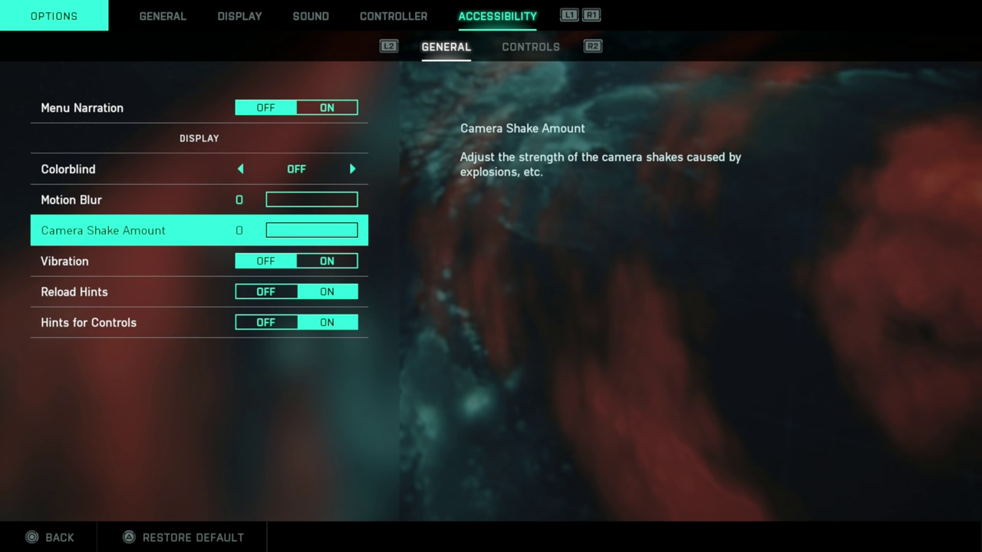
{"action": "key", "text": "Down"}
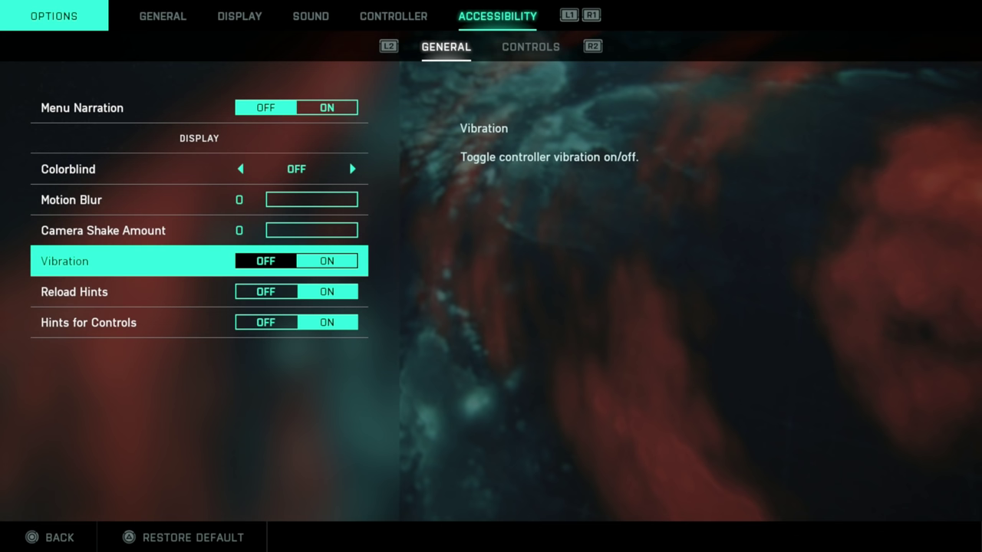
{"action": "key", "text": "Down"}
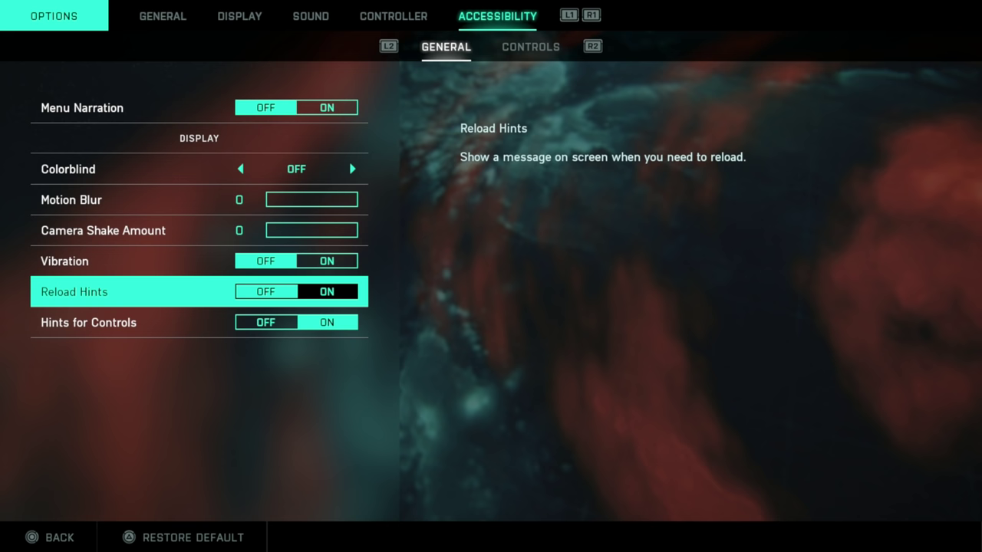
{"action": "key", "text": "Down"}
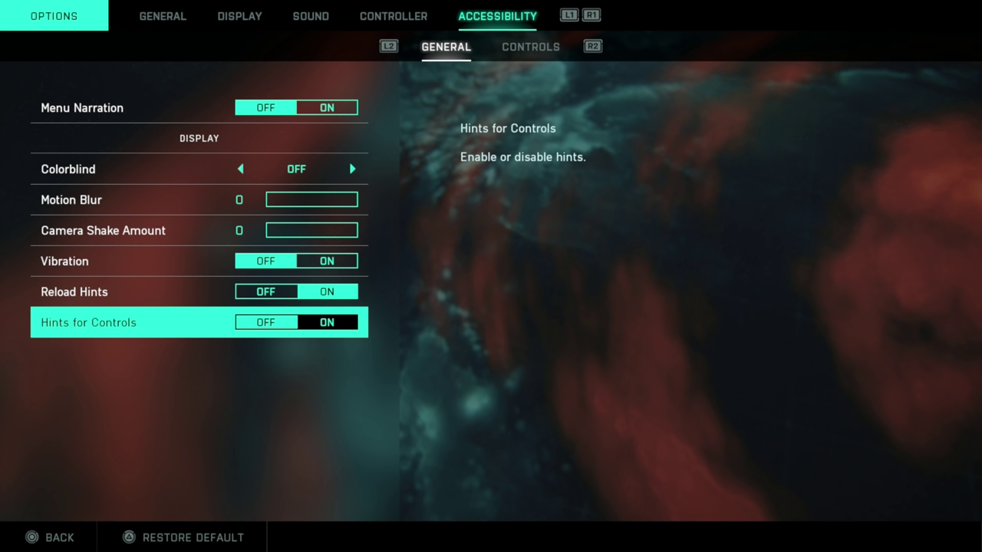
Examine the accessibility control settings for soldier sprint, double tap forward to sprint, weapon zoom and steady scope.
{"action": "key", "text": "R2"}
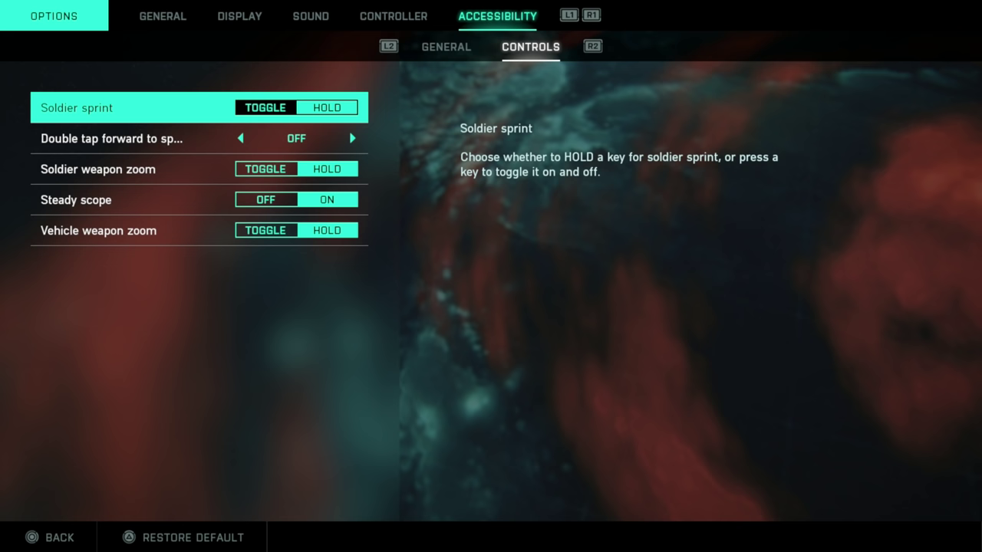
{"action": "key", "text": "Down"}
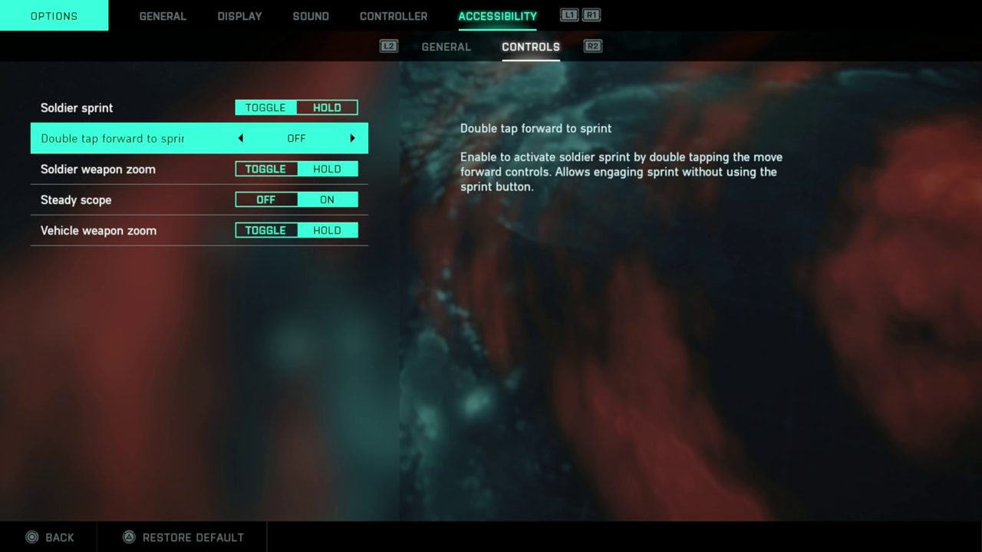
{"action": "key", "text": "Down"}
{"action": "key", "text": "Down"}
{"action": "key", "text": "Down"}
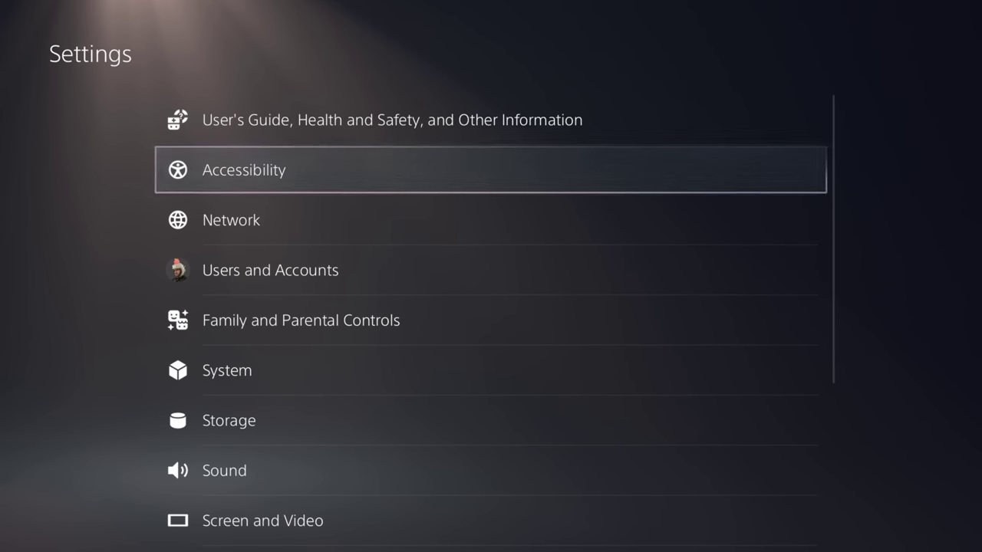
Open Custom Button Assignments in the controller section of the PlayStation 5 accessibility settings.
{"action": "key", "text": "Return"}
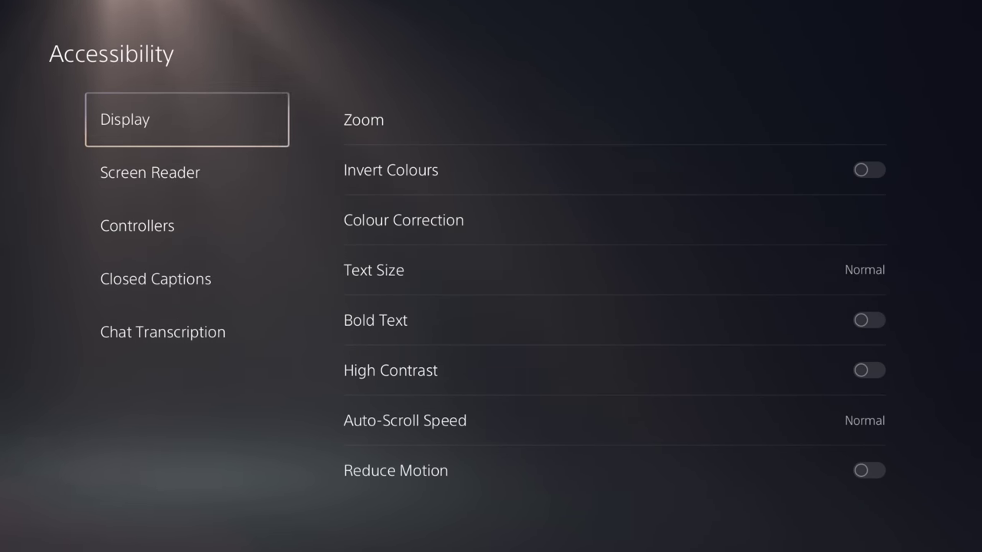
{"action": "key", "text": "Right"}
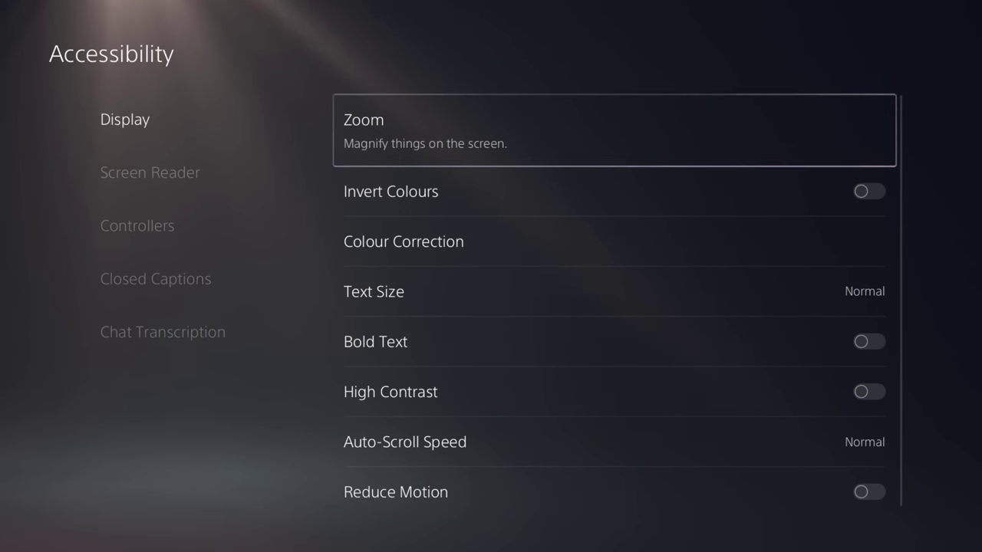
{"action": "key", "text": "Left"}
{"action": "key", "text": "Down"}
{"action": "key", "text": "Down"}
{"action": "key", "text": "Down"}
{"action": "key", "text": "Up"}
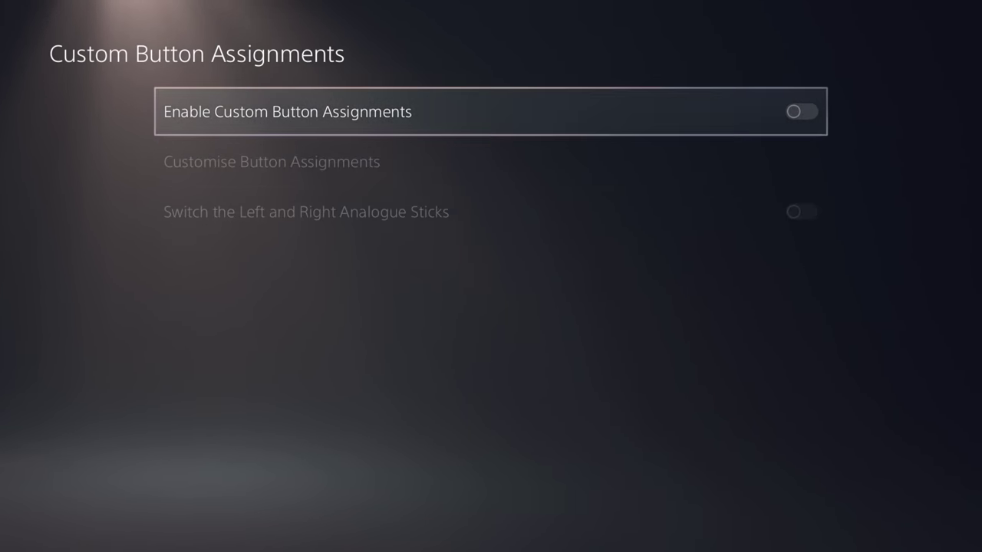
Enable custom button assignments and reassign L2 to L1 so the two buttons are swapped.
{"action": "key", "text": "Return"}
{"action": "key", "text": "Down"}
{"action": "key", "text": "Return"}
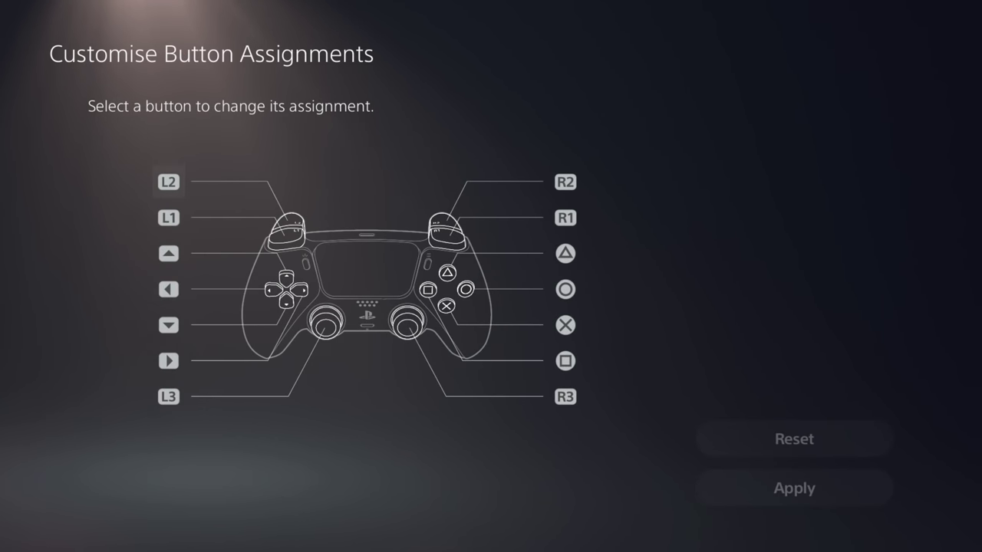
{"action": "key", "text": "Return"}
{"action": "key", "text": "Down"}
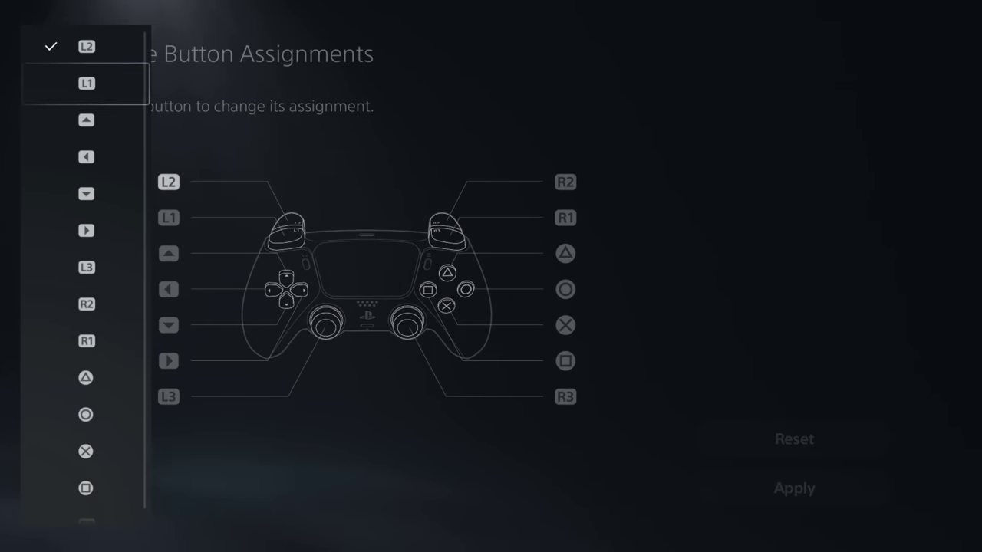
{"action": "key", "text": "Return"}
Reassign R2 to R1 so the two buttons are swapped, and apply the custom button assignments.
{"action": "key", "text": "Right"}
{"action": "key", "text": "Return"}
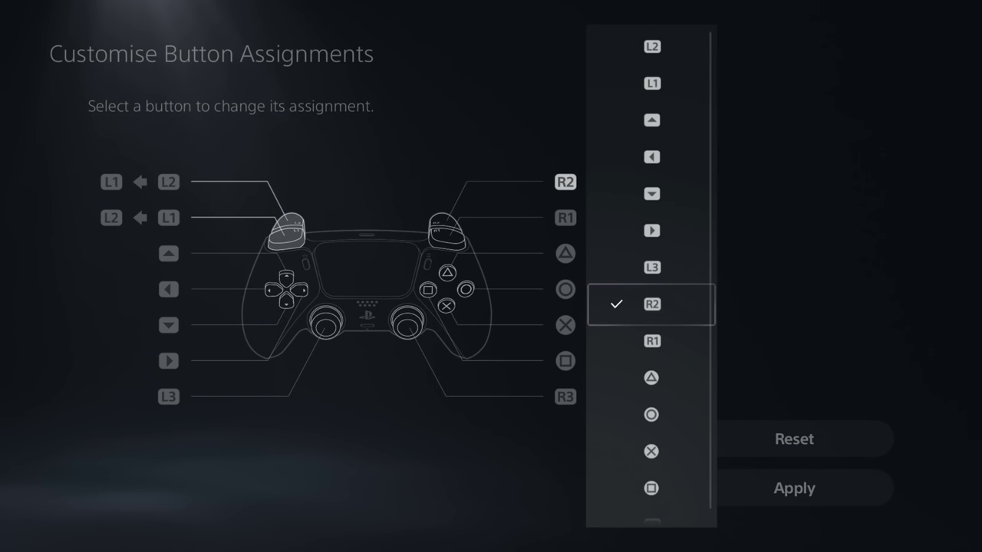
{"action": "key", "text": "Down"}
{"action": "key", "text": "Return"}
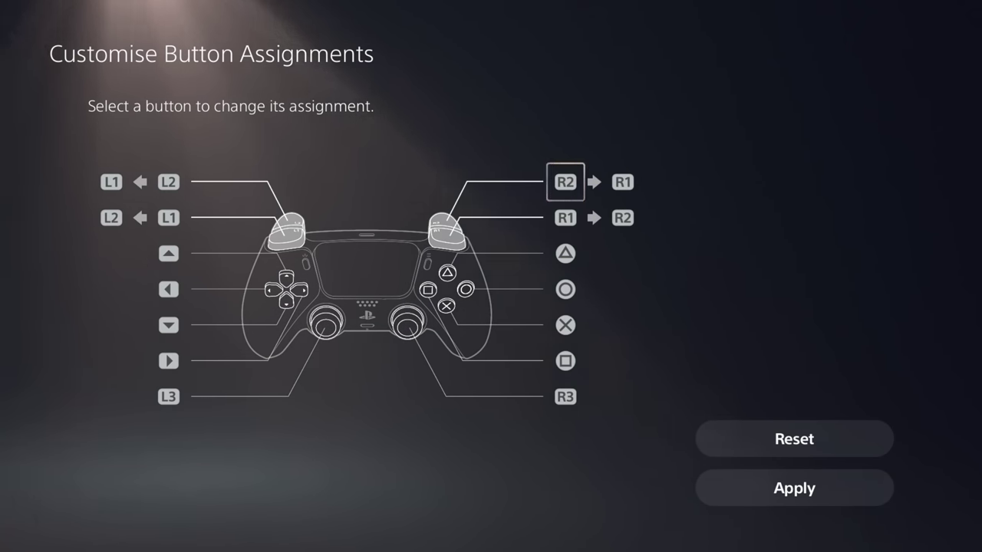
{"action": "key", "text": "Right"}
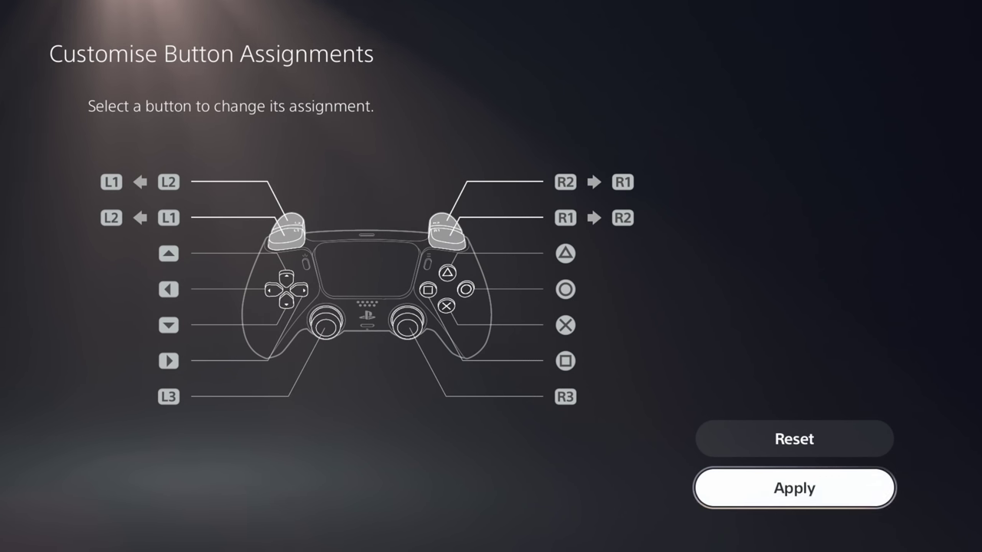
{"action": "key", "text": "Return"}
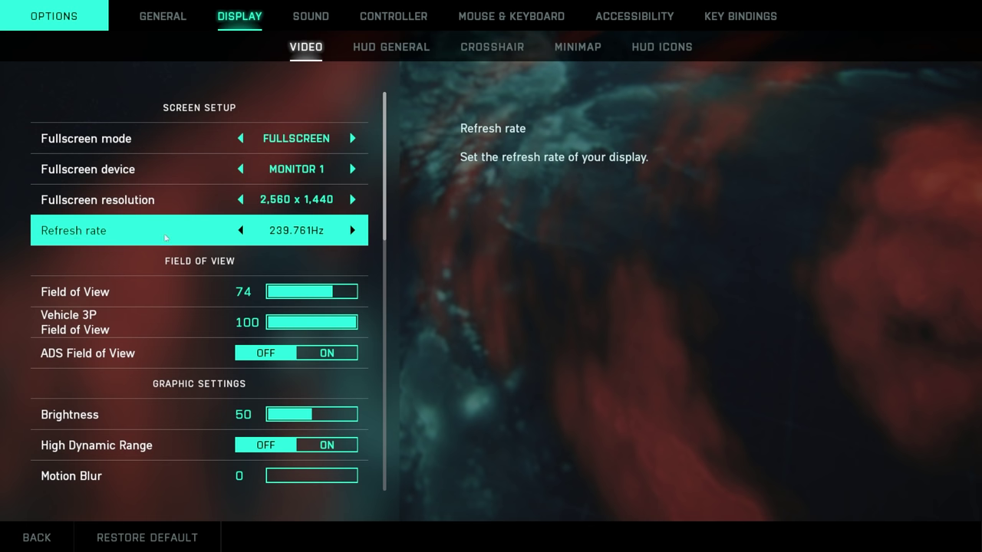
Examine the PC version's video settings, from screen setup and graphic settings through the graphics preset to the advanced options.
{"action": "scroll", "coordinate": [165, 237], "scroll_direction": "down", "scroll_amount": 5}
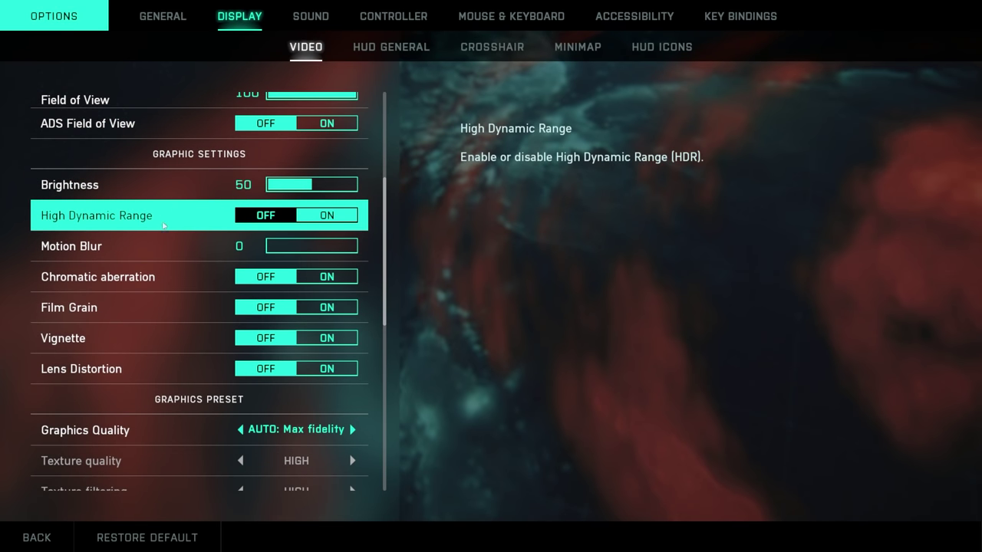
{"action": "scroll", "coordinate": [296, 202], "scroll_direction": "down", "scroll_amount": 1}
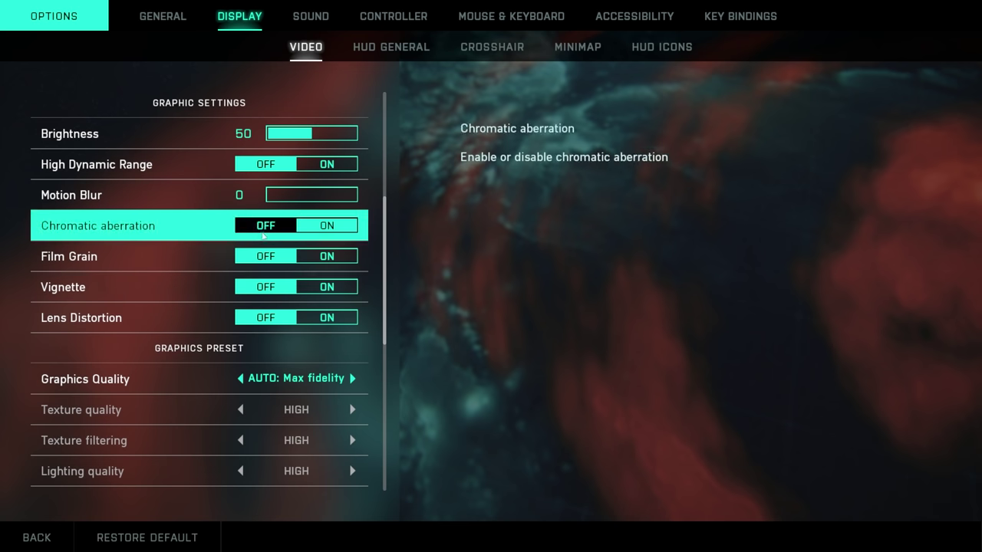
{"action": "scroll", "coordinate": [179, 222], "scroll_direction": "down", "scroll_amount": 1}
{"action": "scroll", "coordinate": [179, 222], "scroll_direction": "down", "scroll_amount": 5}
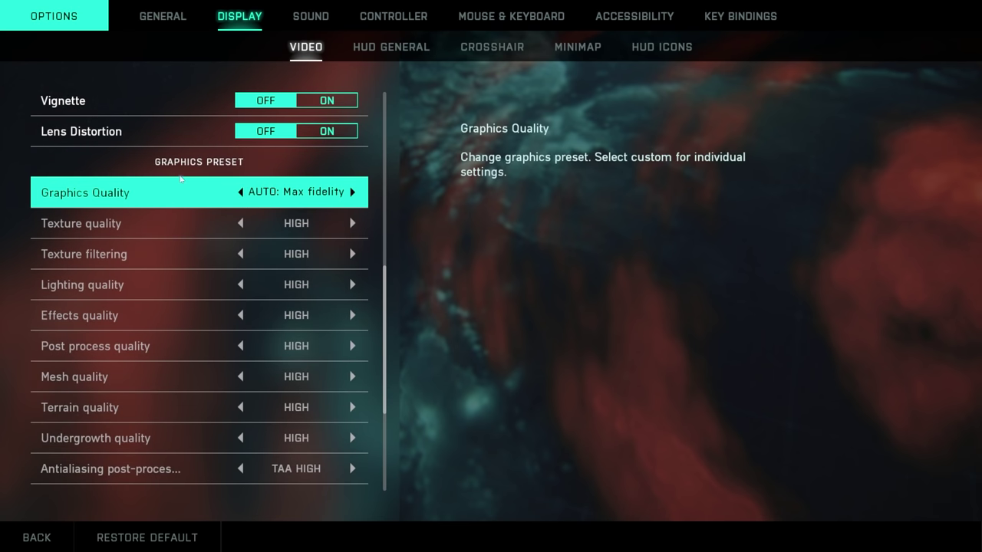
{"action": "scroll", "coordinate": [181, 181], "scroll_direction": "down", "scroll_amount": 2}
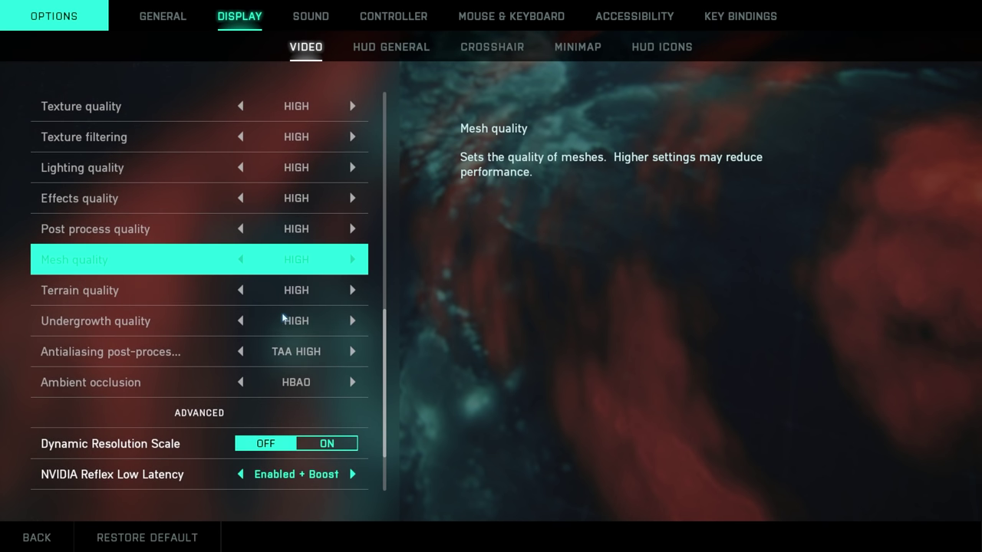
{"action": "scroll", "coordinate": [190, 328], "scroll_direction": "down", "scroll_amount": 3}
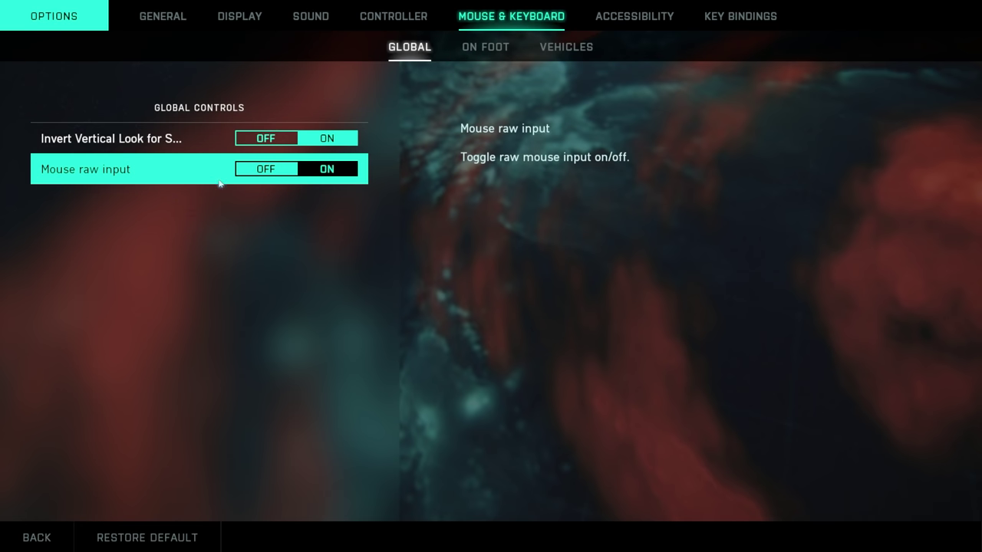
Turn off mouse raw input in the global controls and review the common key bindings.
{"action": "left_click", "coordinate": [243, 173]}
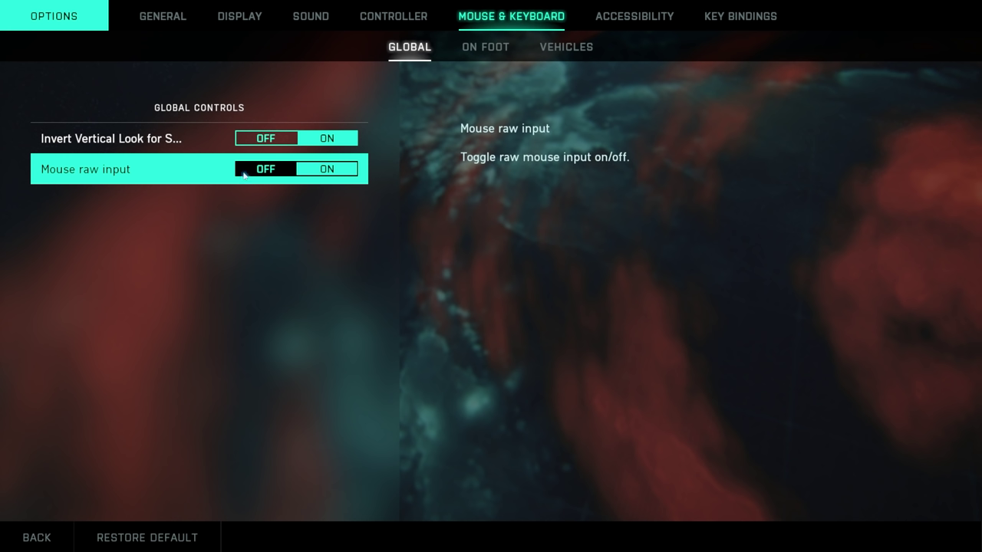
{"action": "left_click", "coordinate": [634, 17]}
{"action": "left_click", "coordinate": [721, 22]}
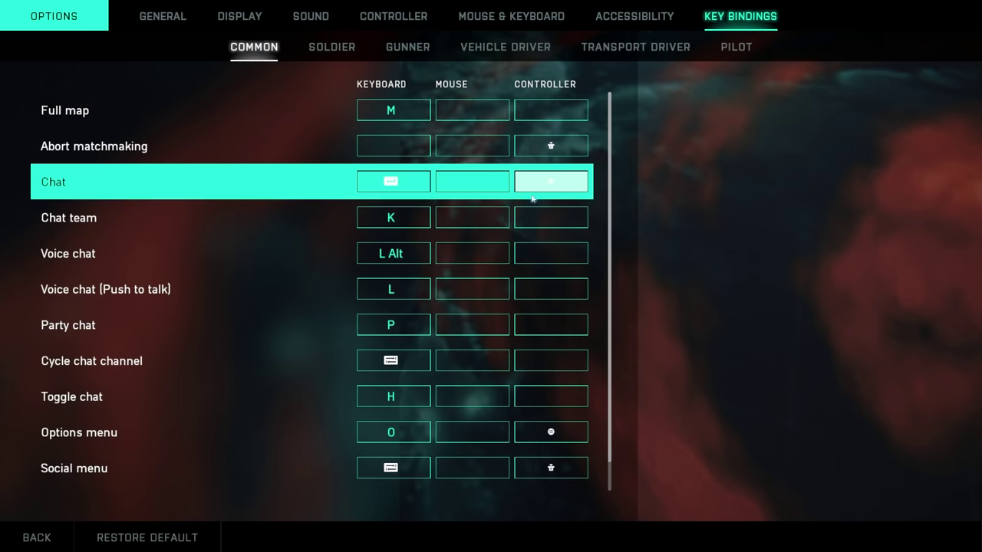
{"action": "scroll", "coordinate": [328, 255], "scroll_direction": "down", "scroll_amount": 1}
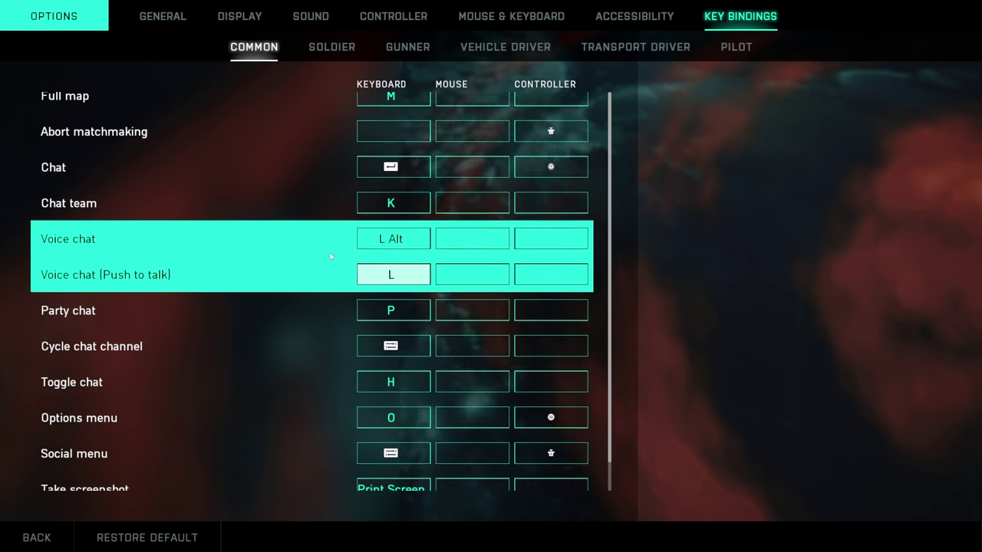
{"action": "scroll", "coordinate": [326, 246], "scroll_direction": "up", "scroll_amount": 1}
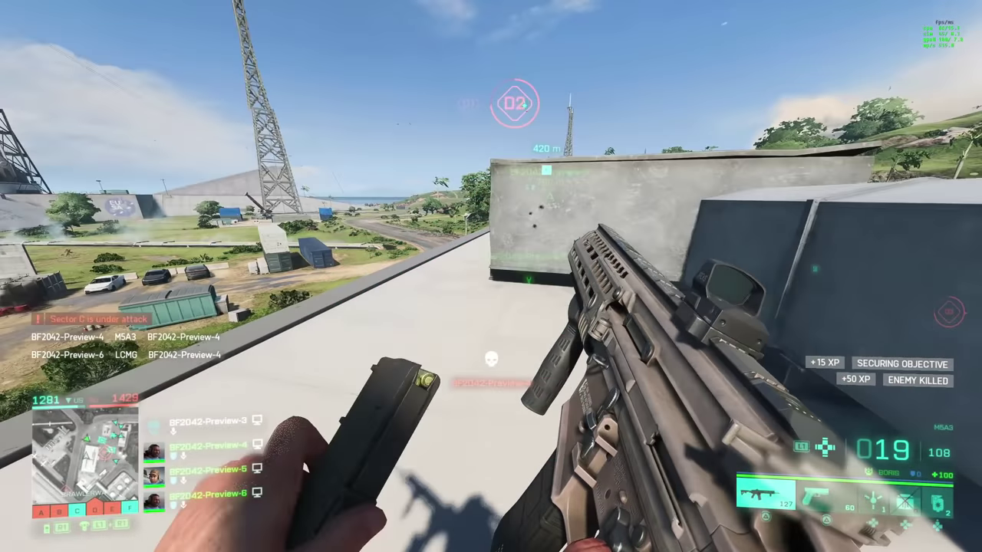
{"action": "key", "text": "w"}
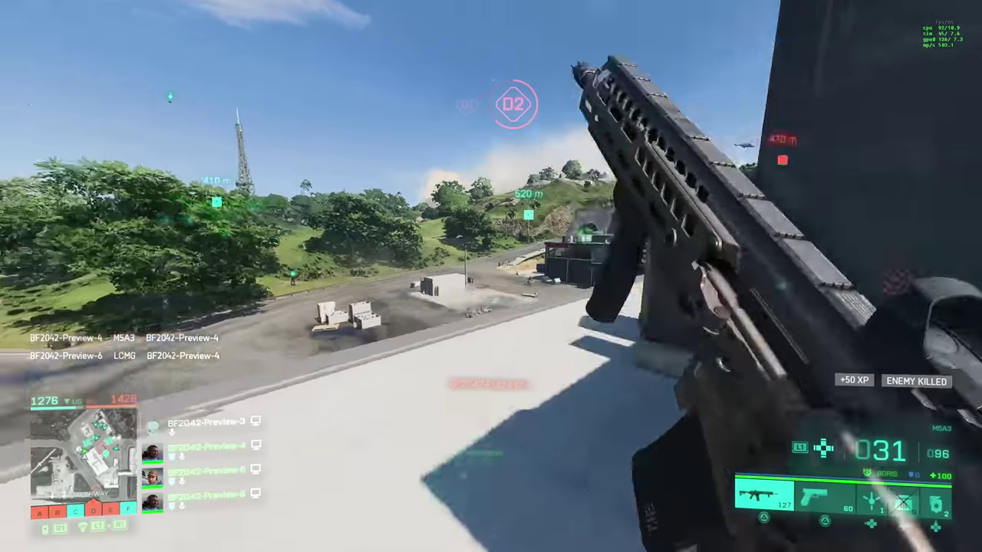
{"action": "key", "text": "w"}
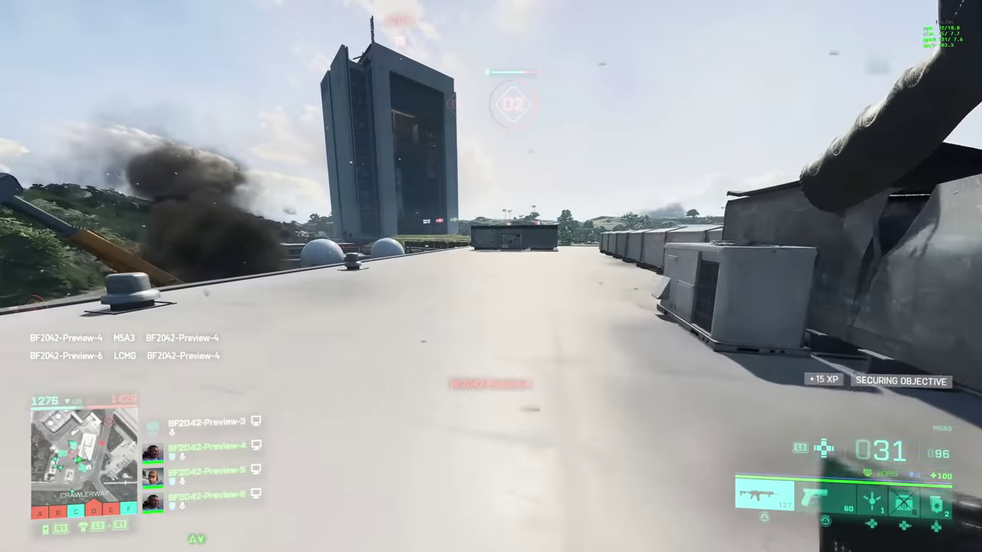
{"action": "key", "text": "w"}
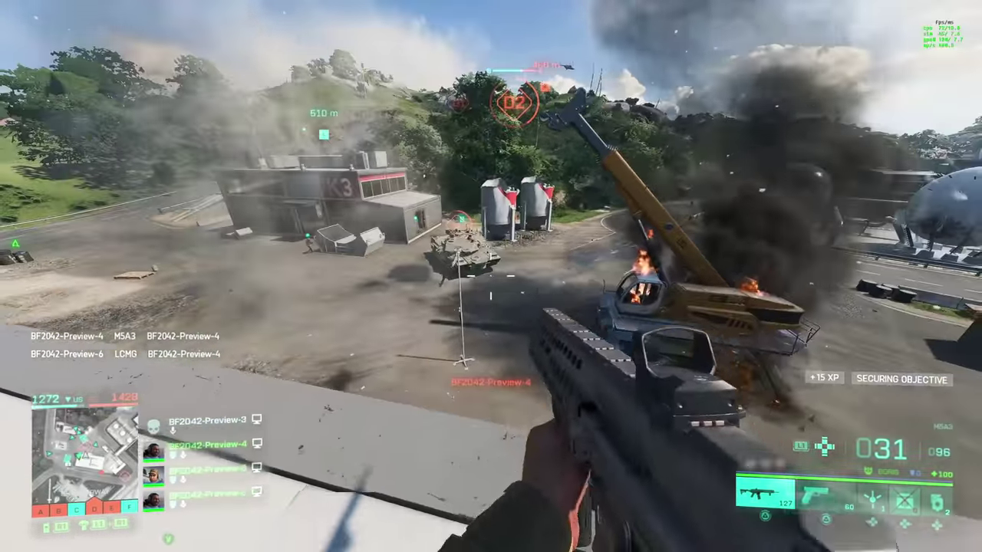
{"action": "key", "text": "w"}
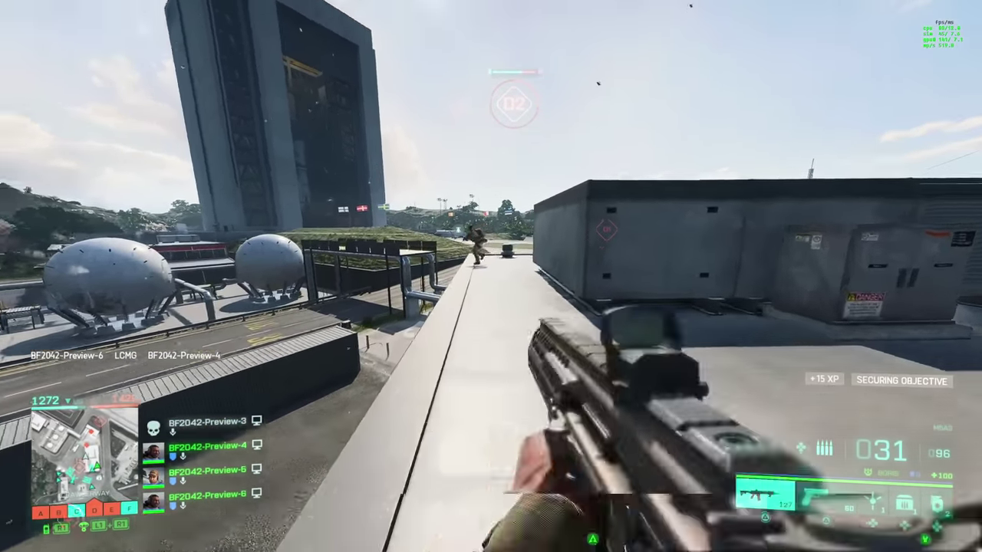
{"action": "right_click", "coordinate": [491, 276]}
{"action": "left_click", "coordinate": [491, 276]}
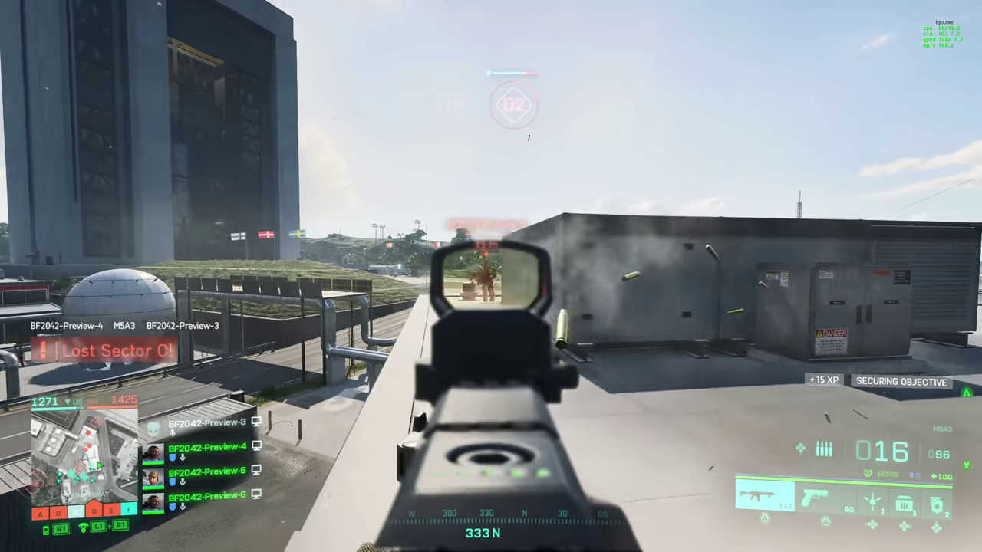
{"action": "key", "text": "w"}
{"action": "key", "text": "r"}
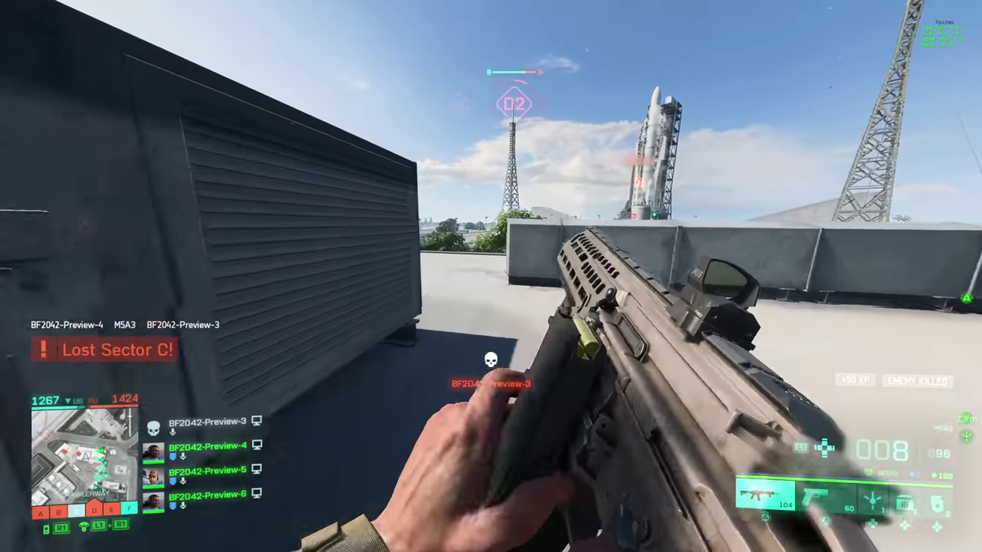
{"action": "key", "text": "r"}
{"action": "key", "text": "w"}
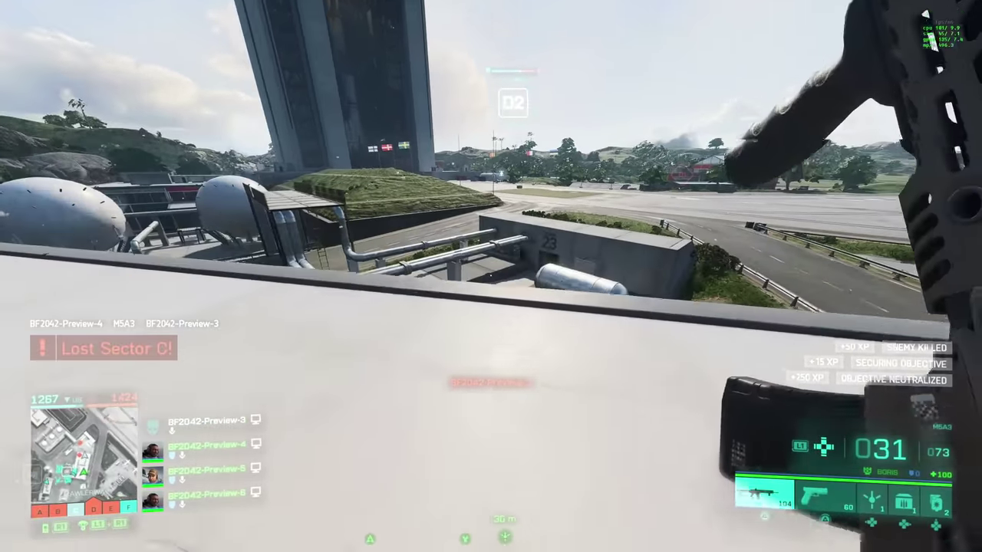